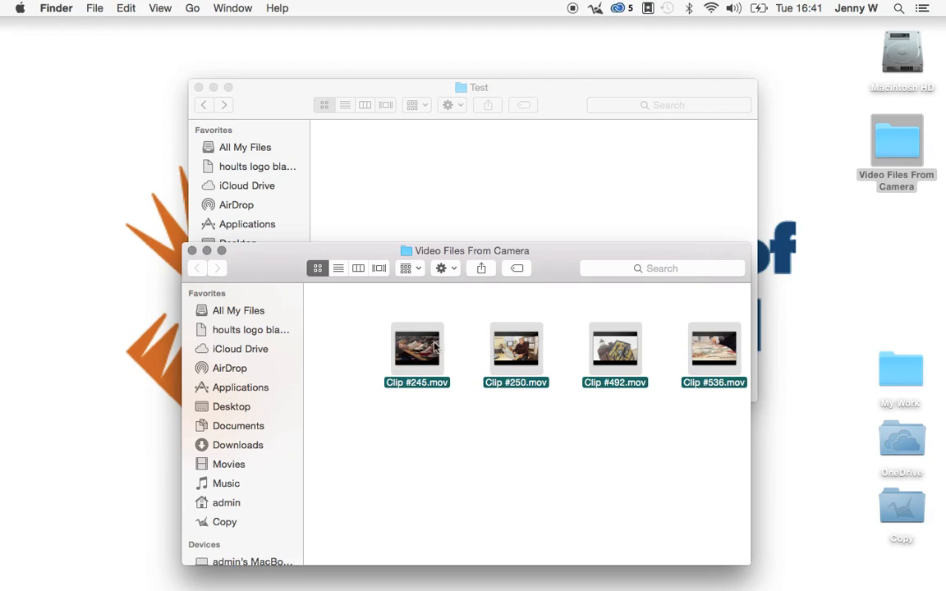
Move the four .mov clips from the Video Files From Camera folder into the Test folder and close both folder windows.
{"action": "left_click_drag", "start_coordinate": [433, 358], "coordinate": [385, 202]}
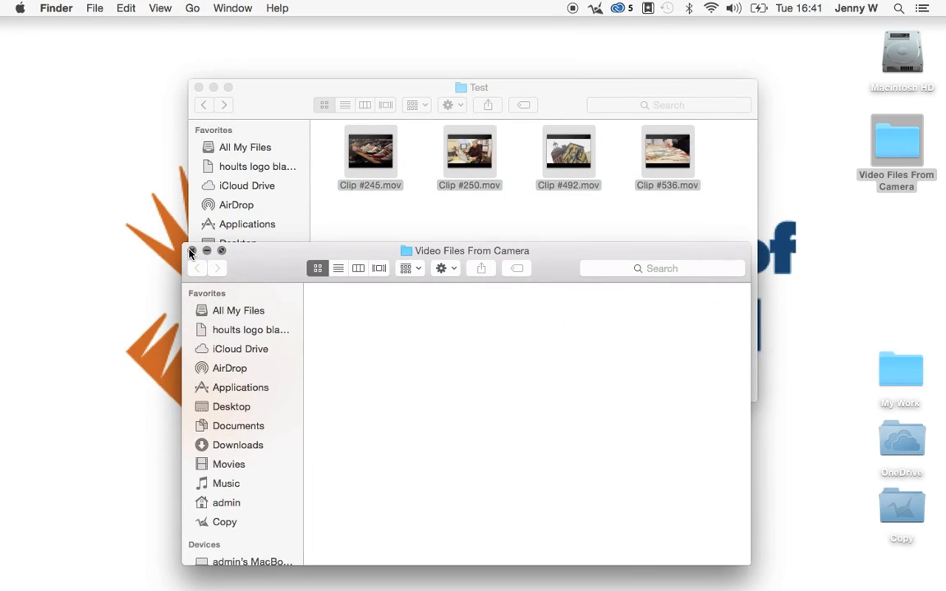
{"action": "left_click", "coordinate": [192, 251]}
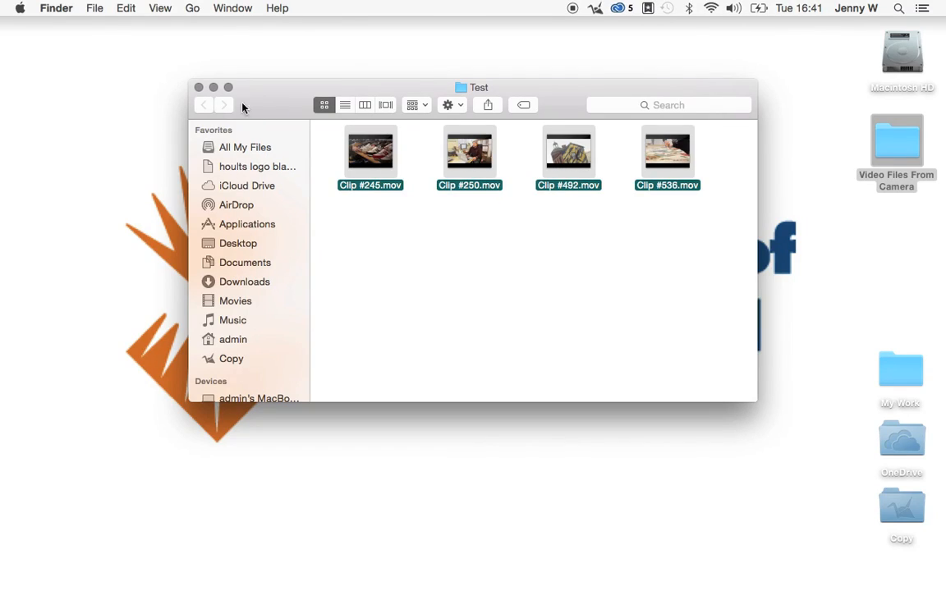
{"action": "left_click", "coordinate": [198, 88]}
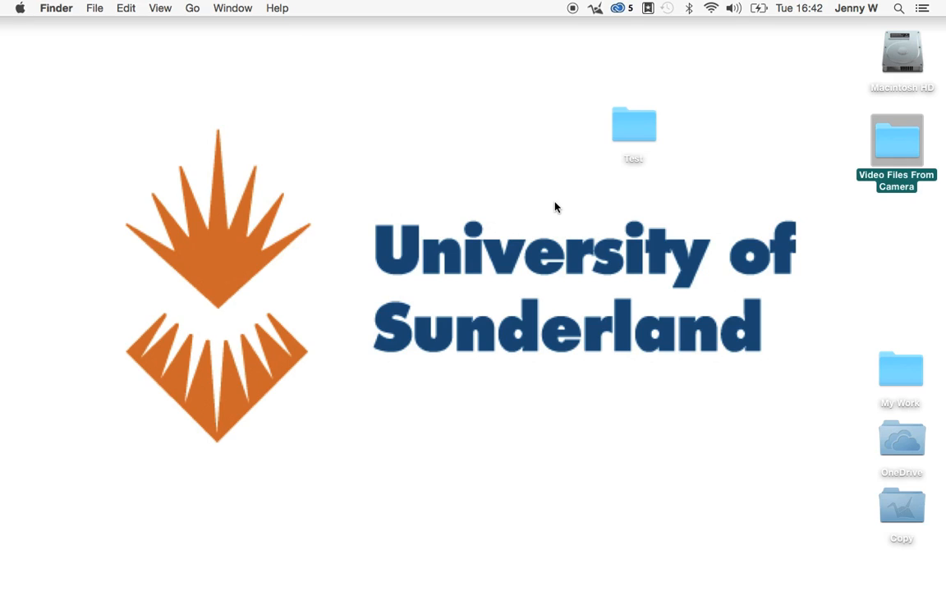
Check the contents of the Test folder on the desktop, then close its window and deselect the folder.
{"action": "double_click", "coordinate": [644, 129]}
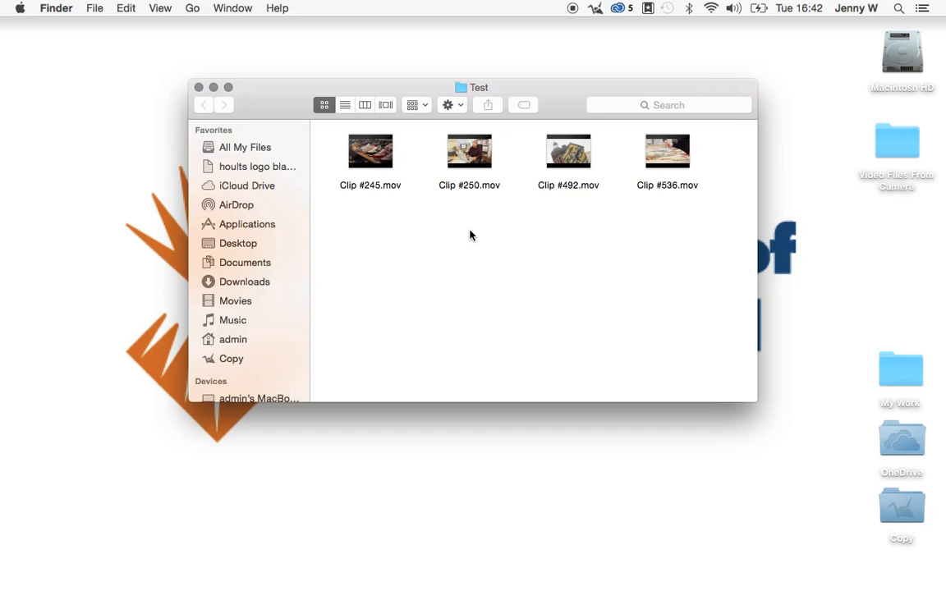
{"action": "left_click", "coordinate": [198, 87]}
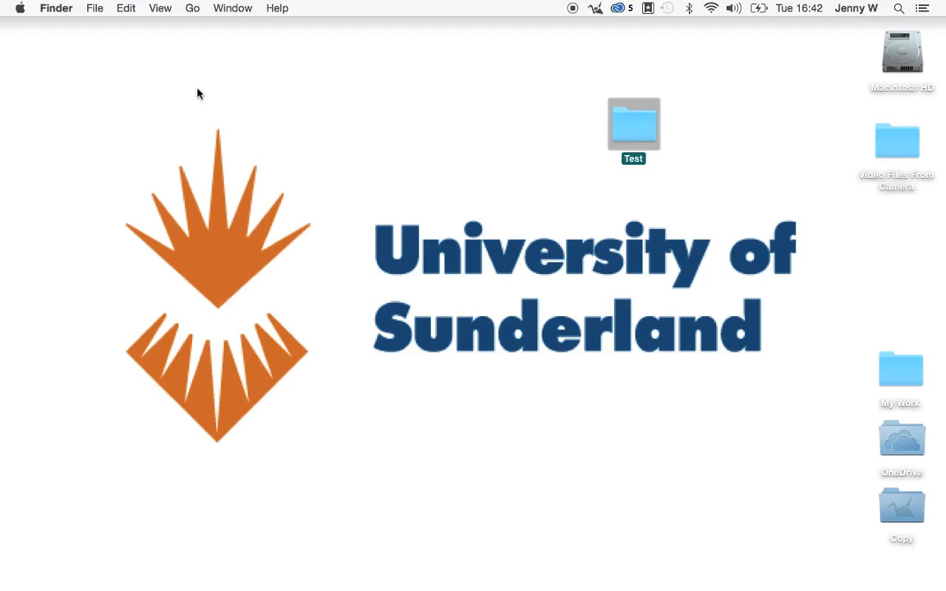
{"action": "left_click", "coordinate": [687, 151]}
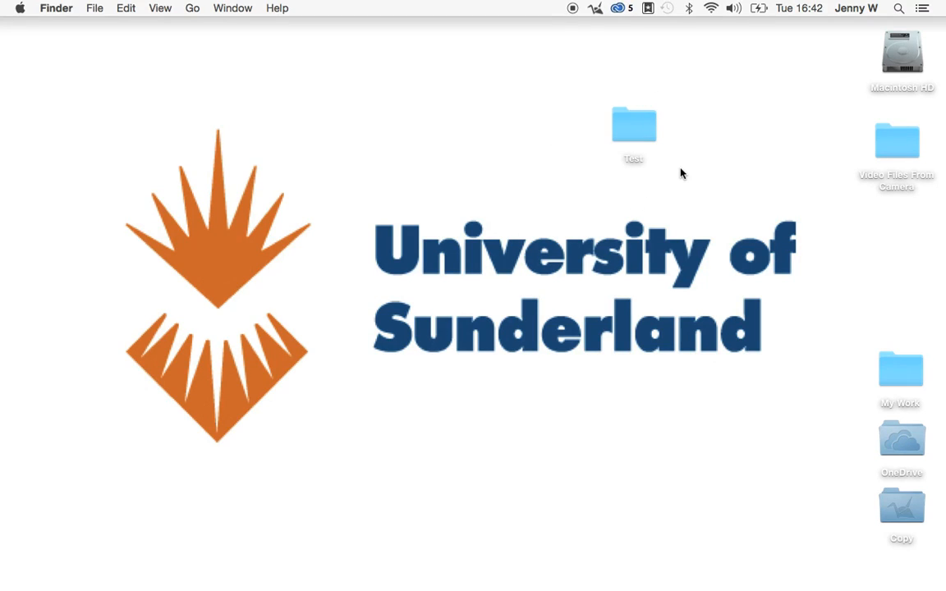
Search the computer for "premier" and launch Adobe Premiere Pro CC 2014.
{"action": "left_click", "coordinate": [897, 10]}
{"action": "type", "text": "qui"}
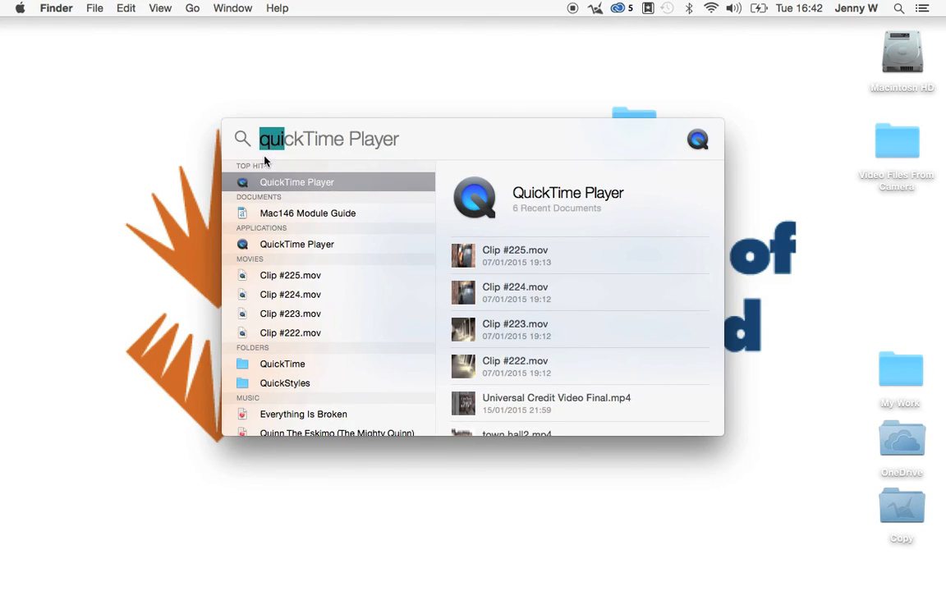
{"action": "type", "text": "premier"}
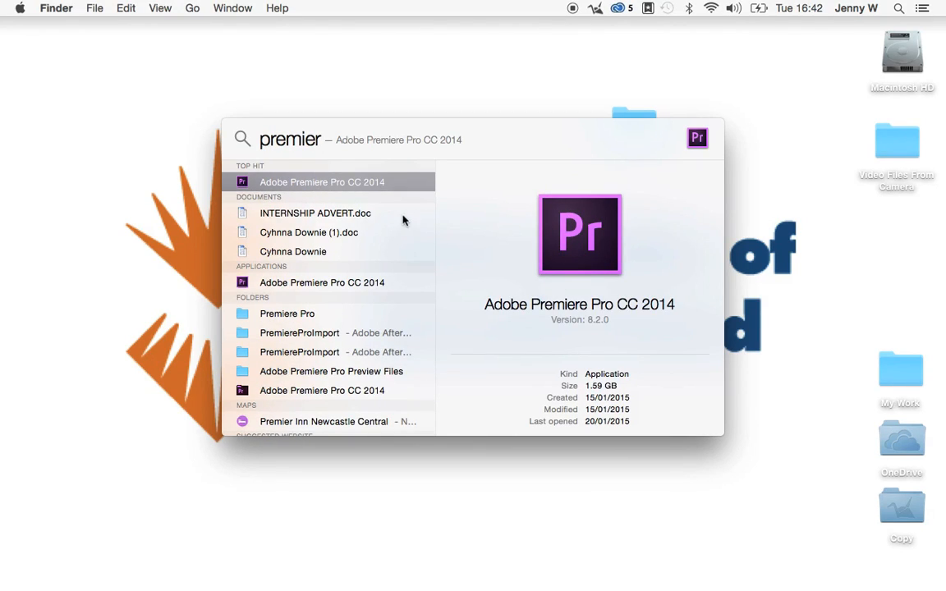
{"action": "left_click", "coordinate": [243, 184]}
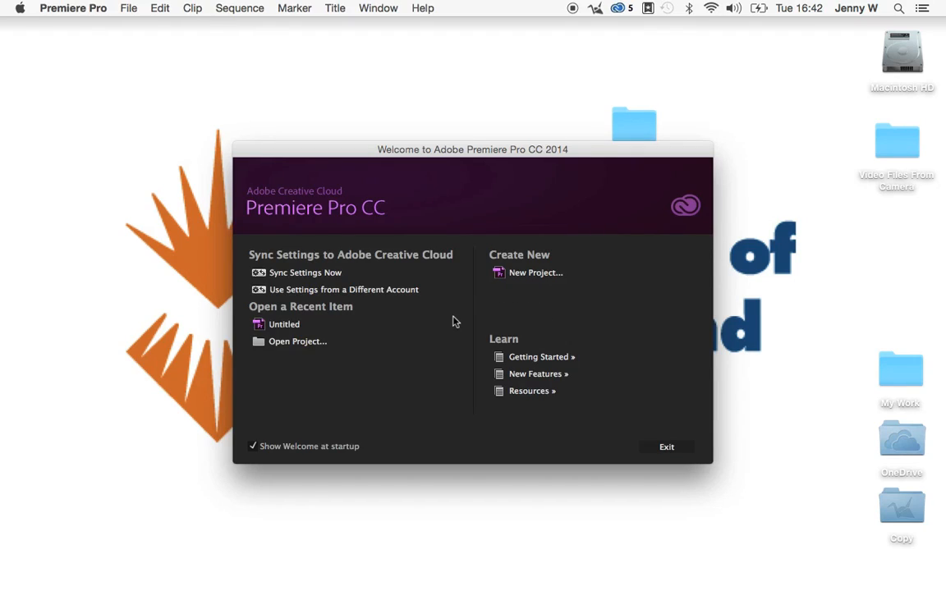
Start a new project named Test and set its location to the Test folder on the Desktop.
{"action": "left_click", "coordinate": [516, 279]}
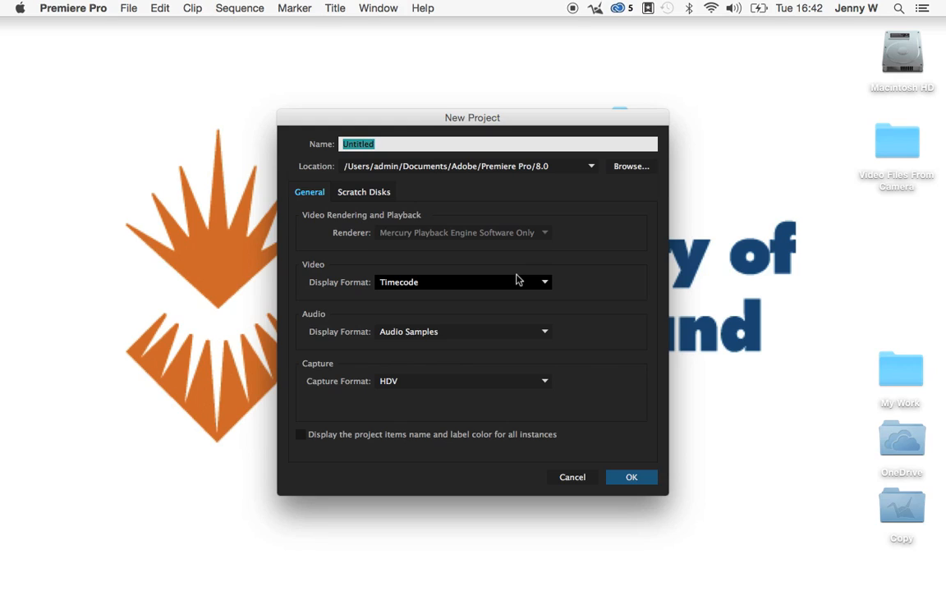
{"action": "type", "text": "Test"}
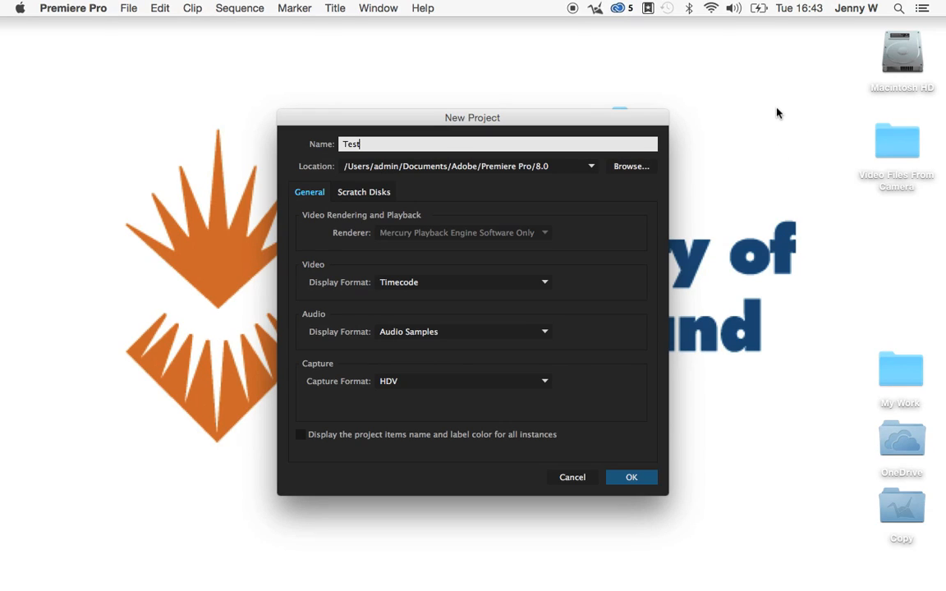
{"action": "left_click", "coordinate": [630, 166]}
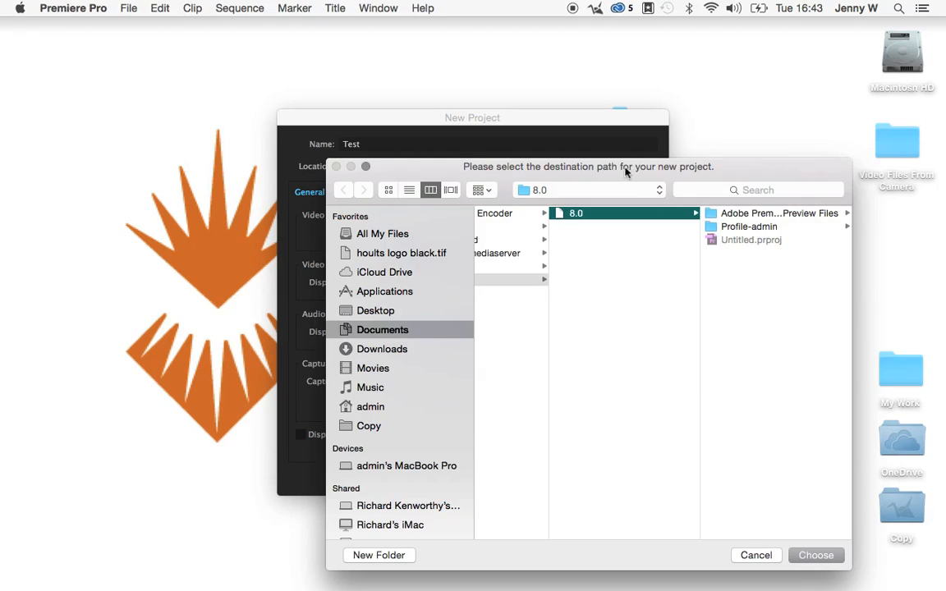
{"action": "left_click", "coordinate": [348, 311]}
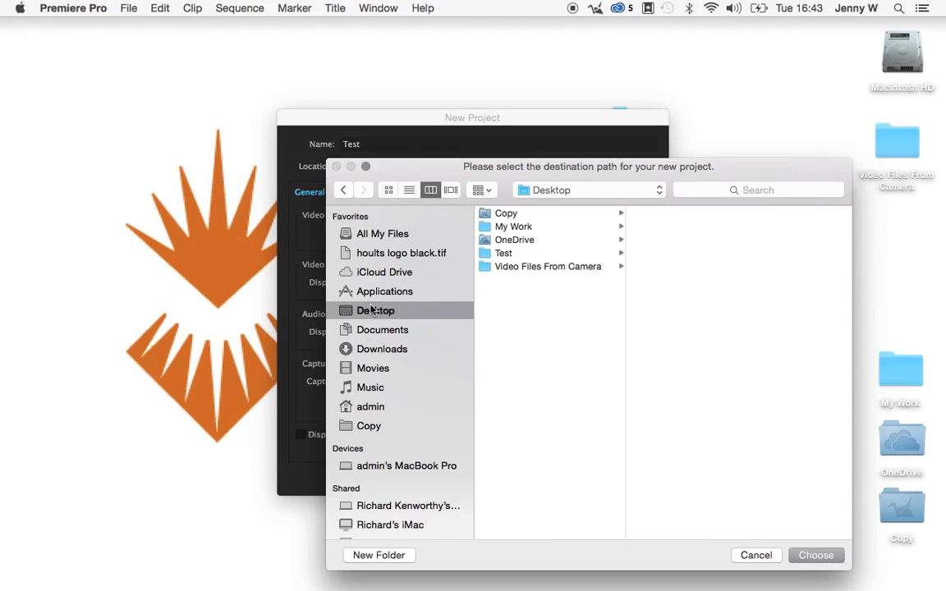
{"action": "left_click", "coordinate": [504, 253]}
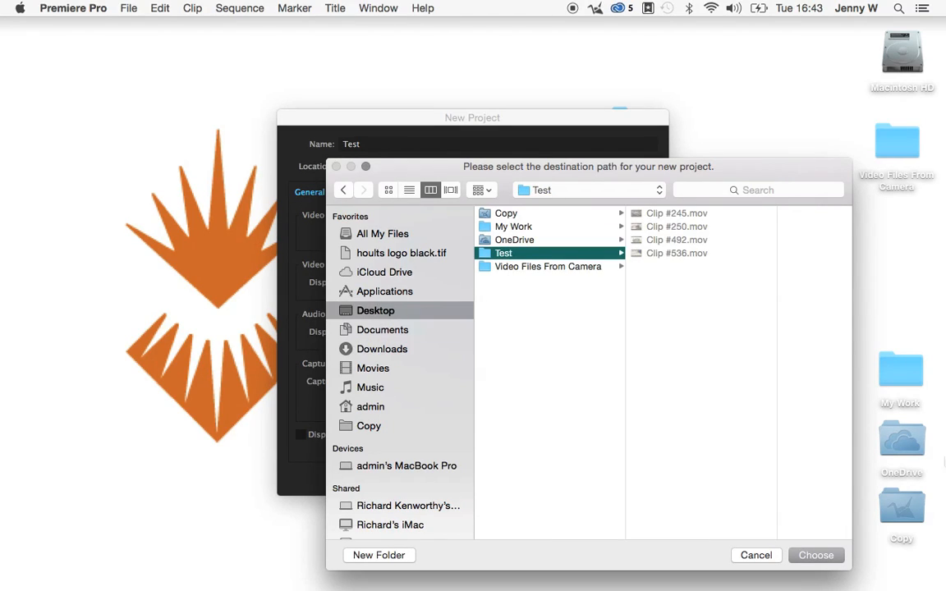
{"action": "left_click", "coordinate": [816, 556]}
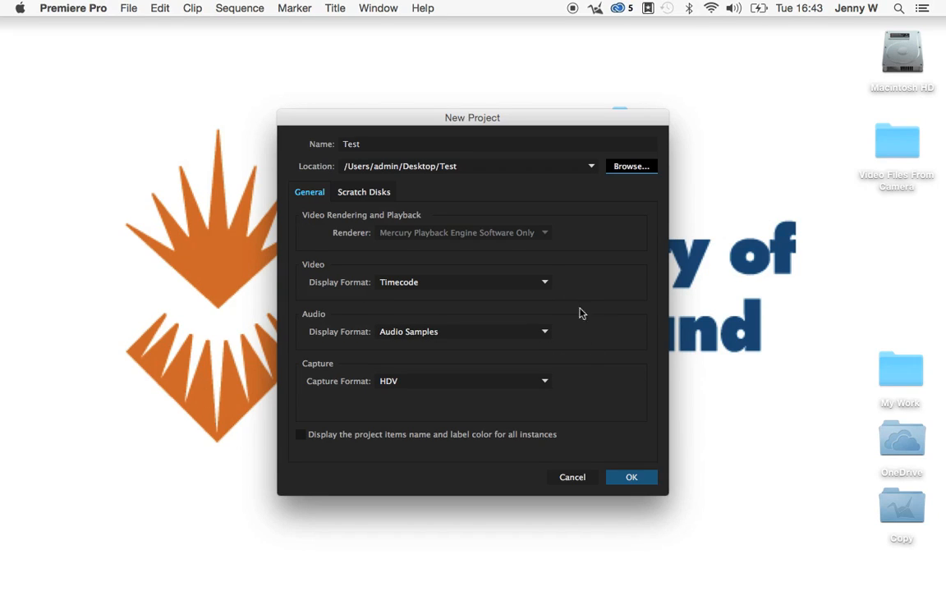
Review the new project's scratch disk paths against its Test folder location and create the project.
{"action": "left_click", "coordinate": [371, 193]}
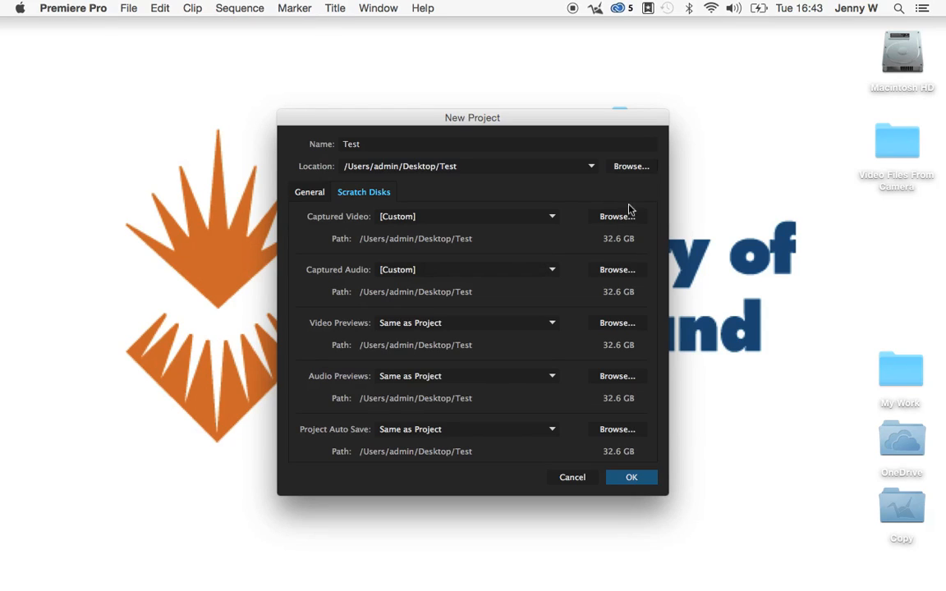
{"action": "left_click_drag", "start_coordinate": [567, 121], "coordinate": [438, 121]}
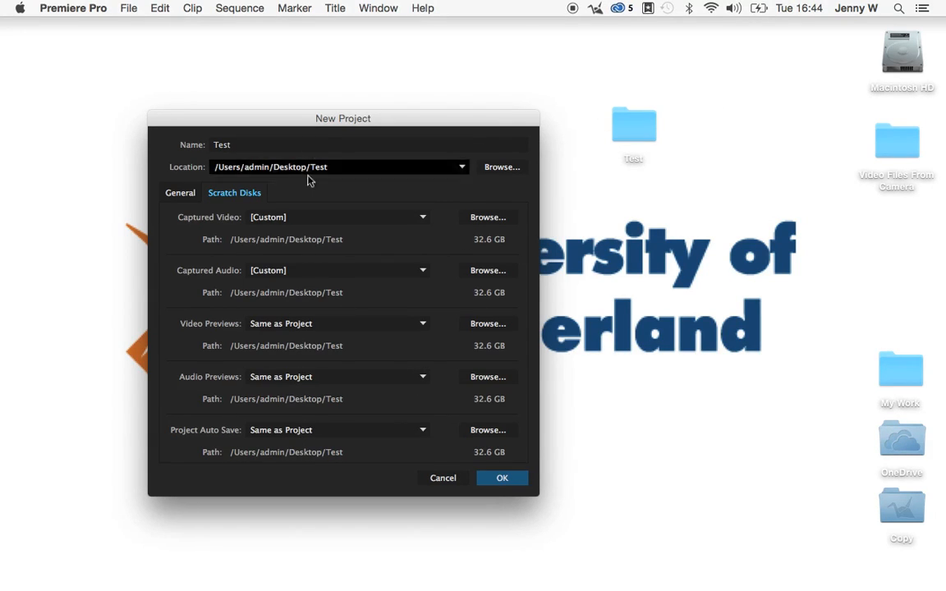
{"action": "left_click", "coordinate": [509, 479]}
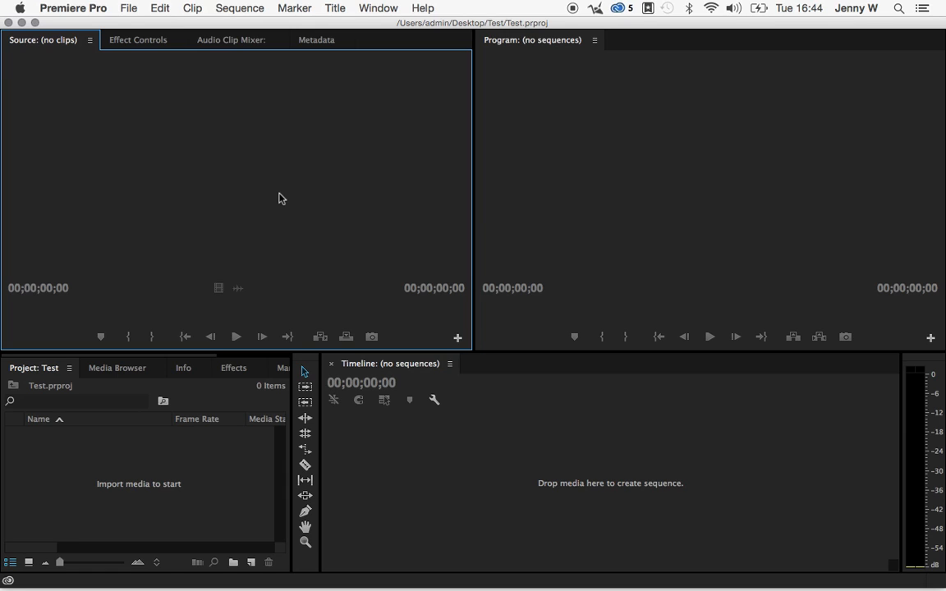
Import the clips from Clip #245.mov to Clip #536.mov in the Test folder into the project.
{"action": "left_click", "coordinate": [89, 463]}
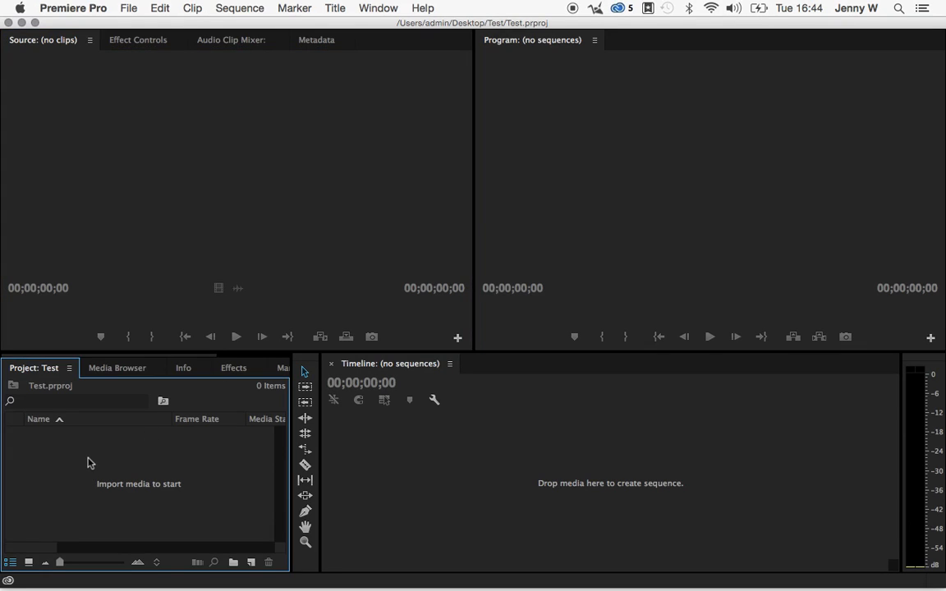
{"action": "right_click", "coordinate": [89, 463]}
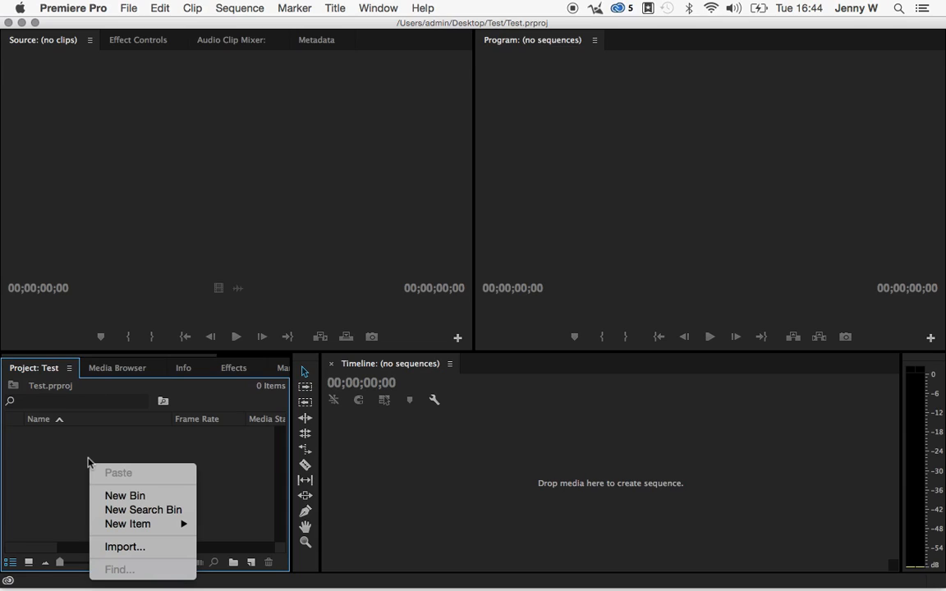
{"action": "left_click", "coordinate": [138, 548]}
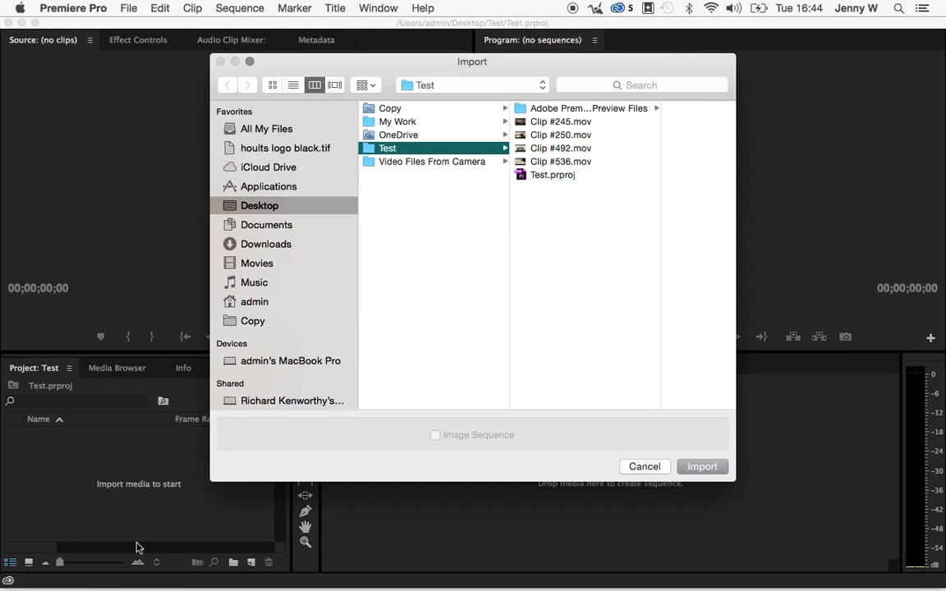
{"action": "left_click", "coordinate": [546, 122]}
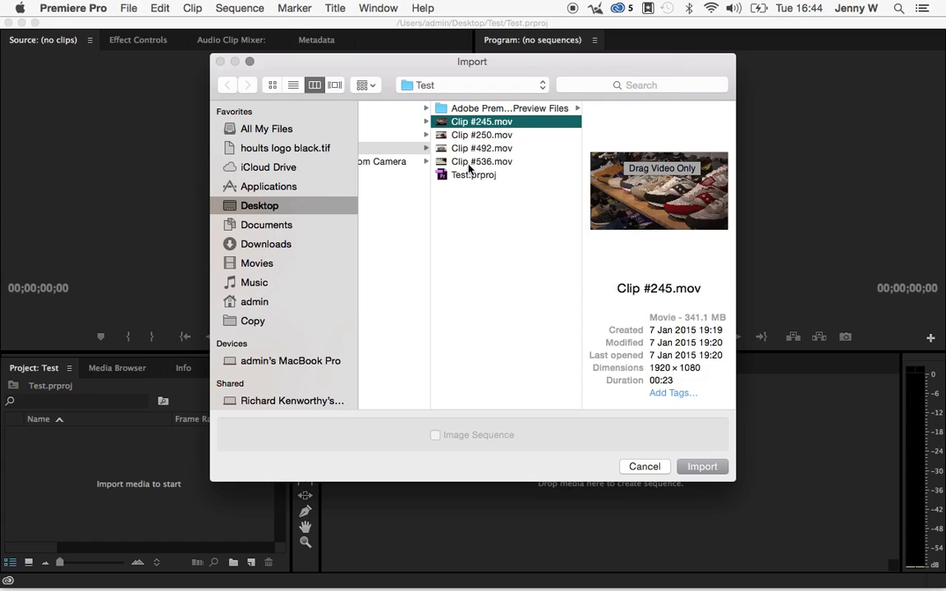
{"action": "left_click", "coordinate": [470, 162], "text": "shift"}
{"action": "left_click", "coordinate": [702, 467]}
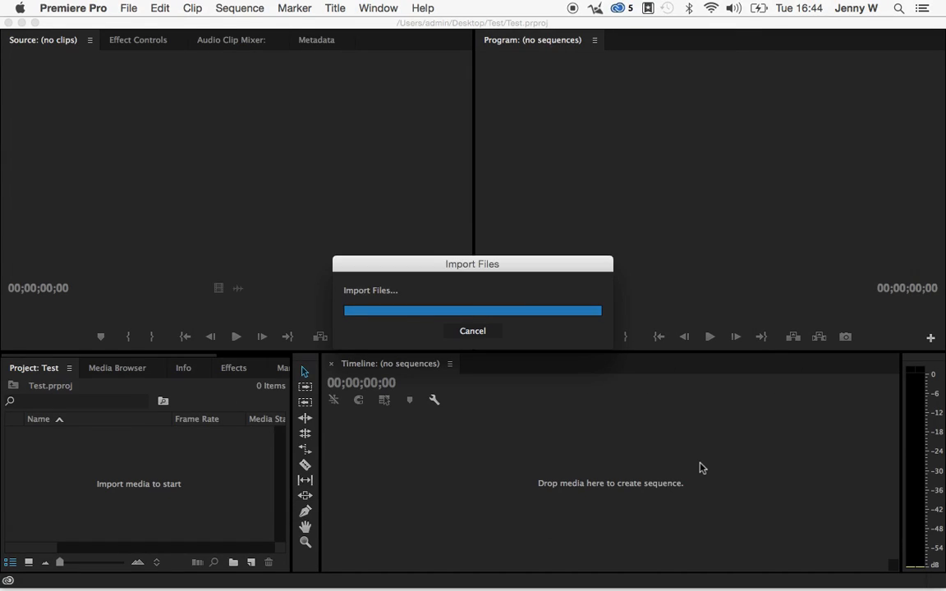
{"action": "left_click", "coordinate": [103, 514]}
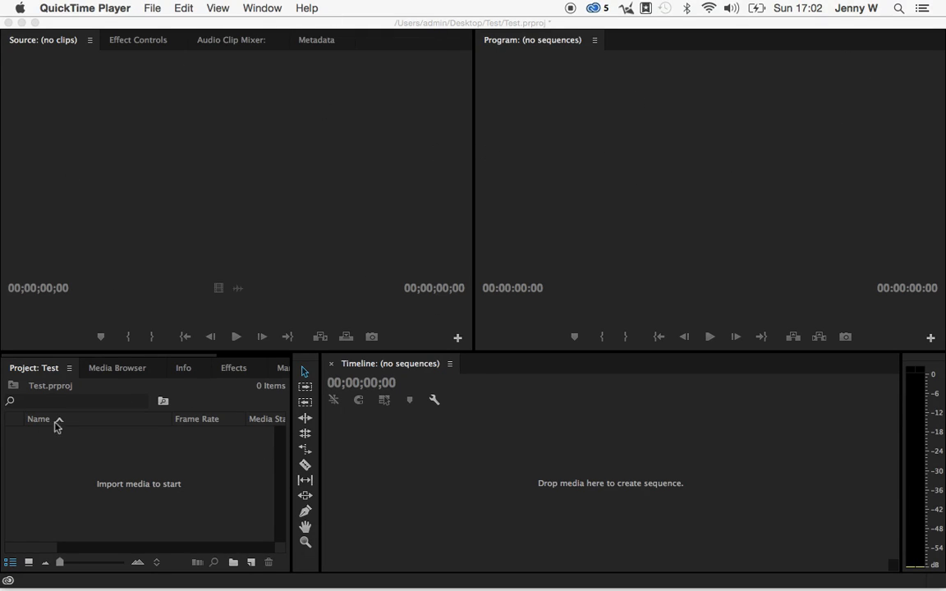
Browse in the Media Browser to the admin user's Desktop folder on Macintosh HD.
{"action": "left_click", "coordinate": [113, 374]}
{"action": "left_click", "coordinate": [115, 369]}
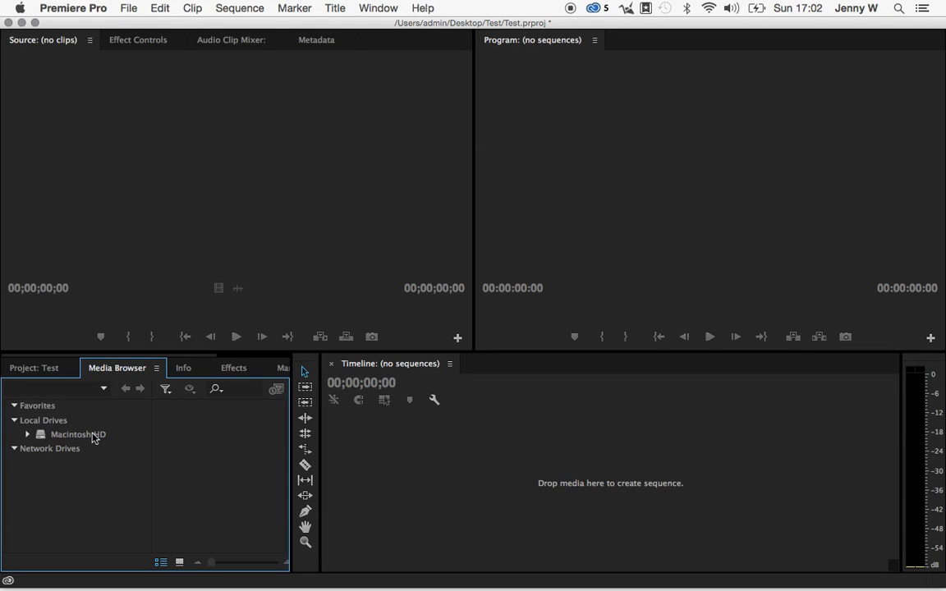
{"action": "left_click", "coordinate": [52, 438]}
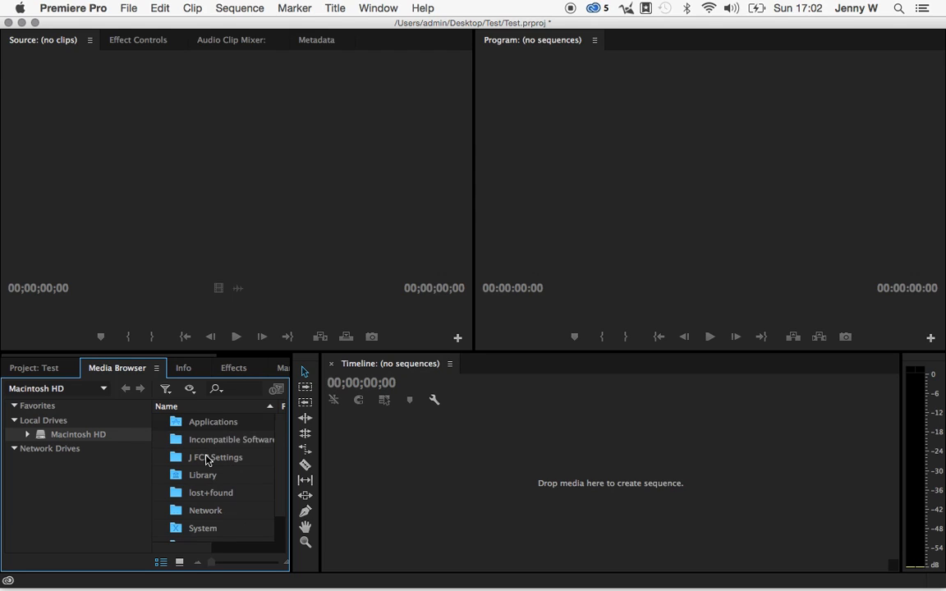
{"action": "scroll", "coordinate": [205, 459], "scroll_direction": "down", "scroll_amount": 2}
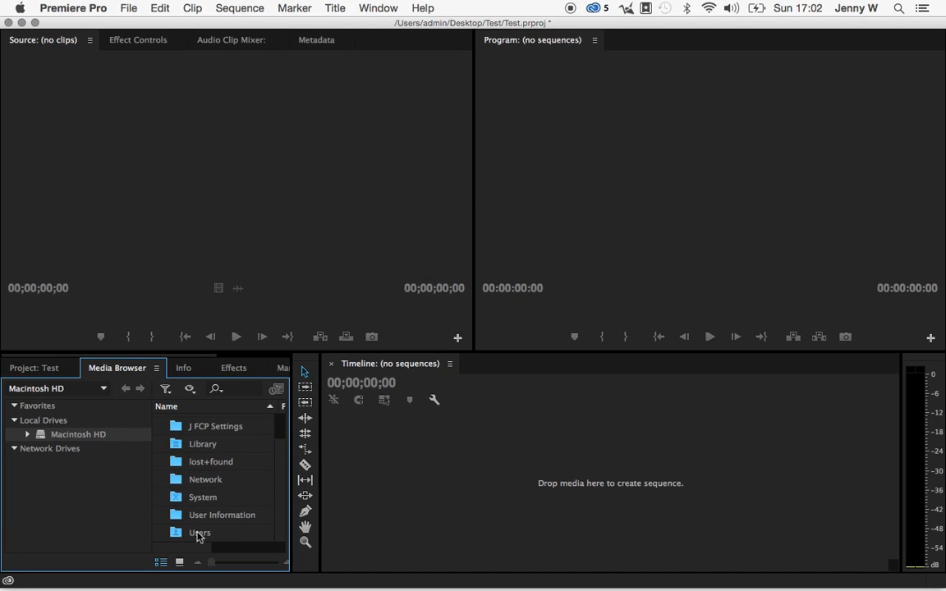
{"action": "double_click", "coordinate": [199, 534]}
{"action": "double_click", "coordinate": [200, 422]}
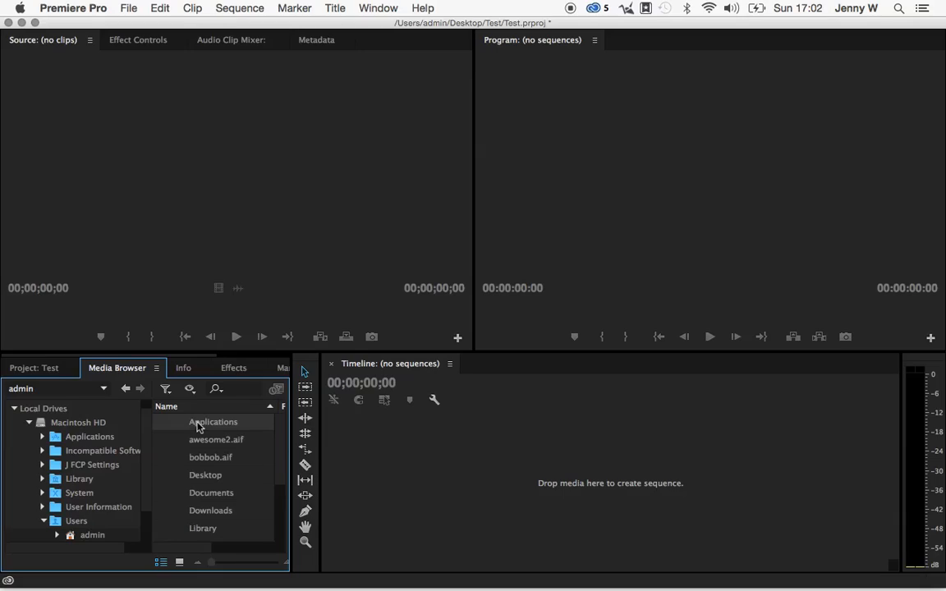
{"action": "scroll", "coordinate": [213, 467], "scroll_direction": "down", "scroll_amount": 3}
{"action": "scroll", "coordinate": [214, 468], "scroll_direction": "up", "scroll_amount": 3}
{"action": "left_click", "coordinate": [206, 477]}
{"action": "double_click", "coordinate": [206, 477]}
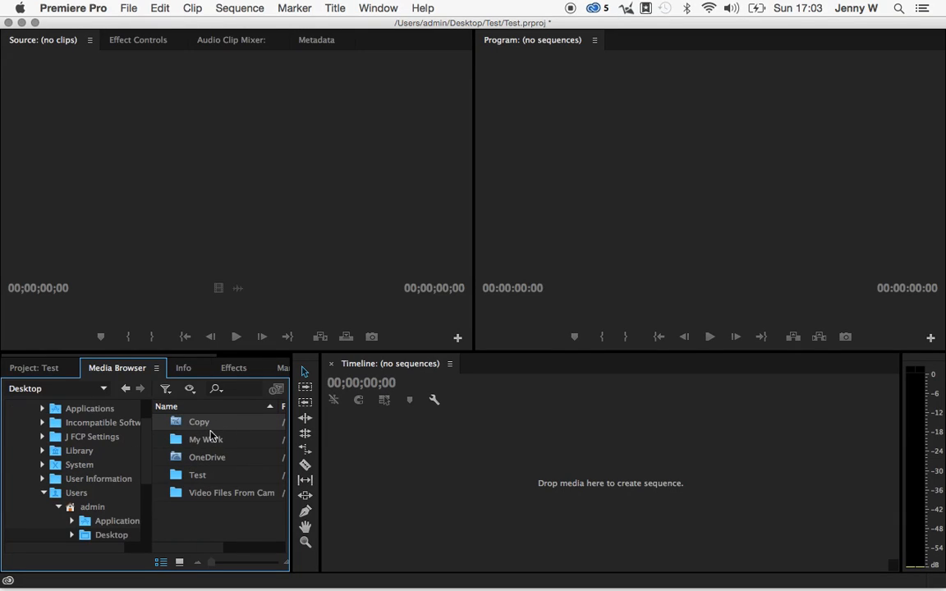
Browse from the Desktop's camera video files folder through PRIVATE into the AVCHD package.
{"action": "double_click", "coordinate": [199, 497]}
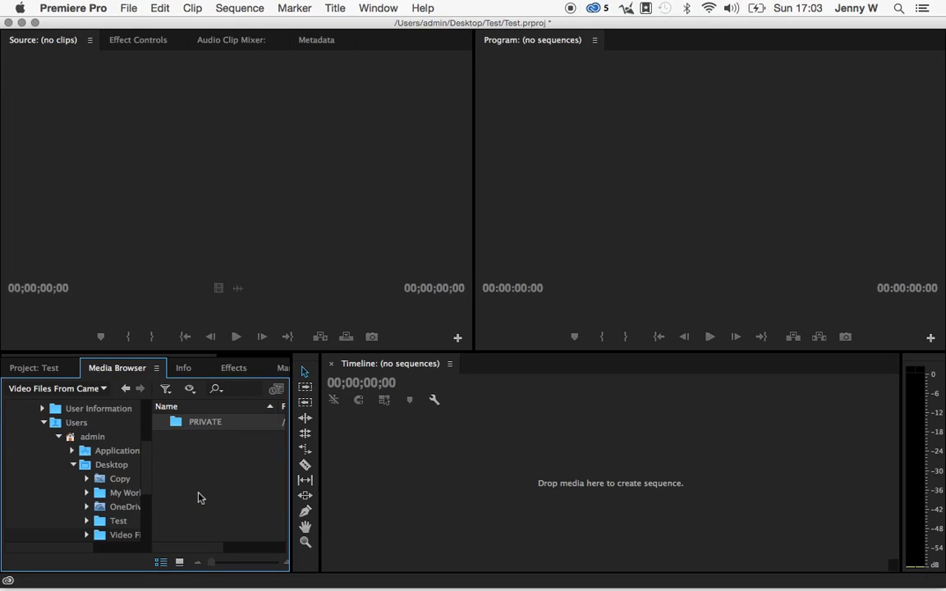
{"action": "double_click", "coordinate": [179, 423]}
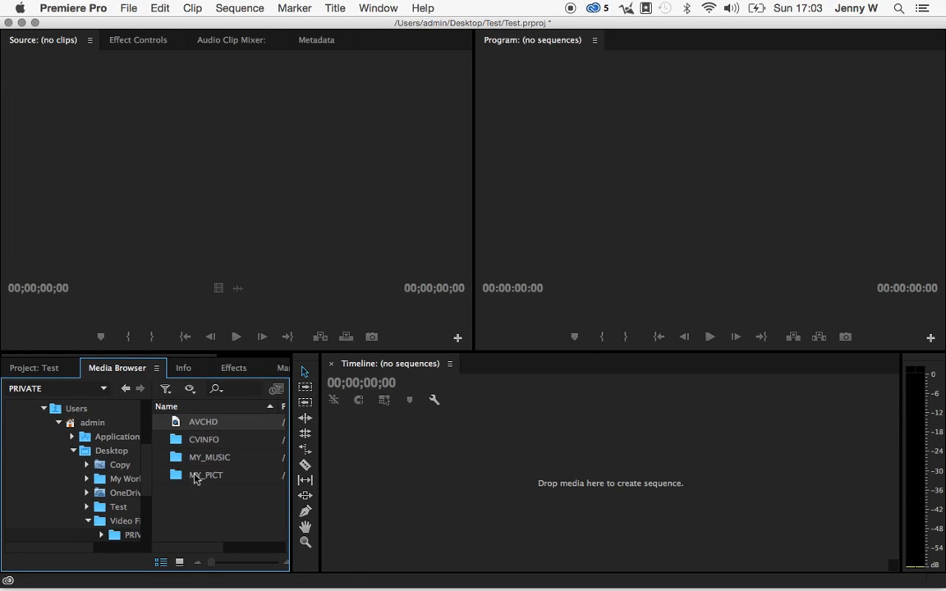
{"action": "left_click", "coordinate": [125, 388]}
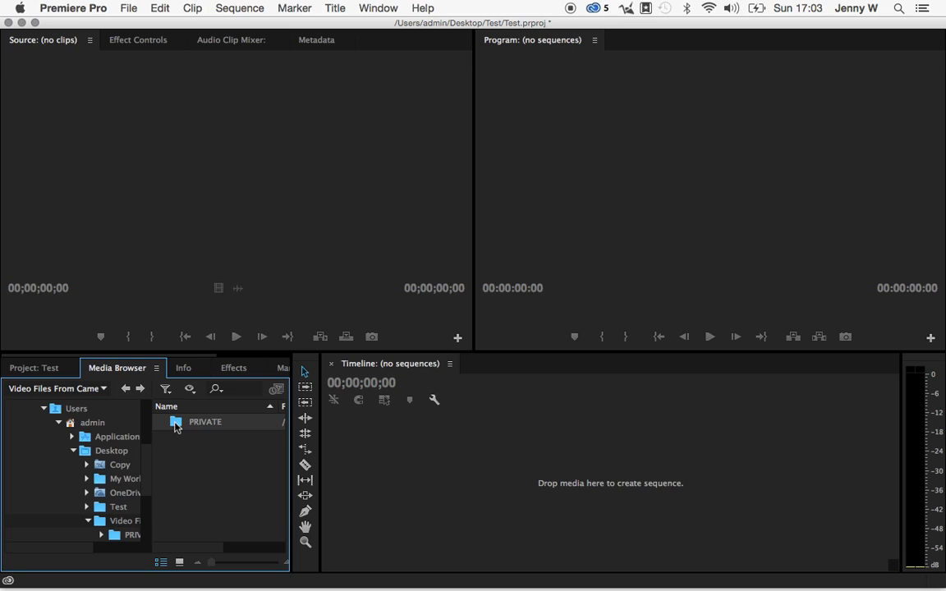
{"action": "double_click", "coordinate": [174, 425]}
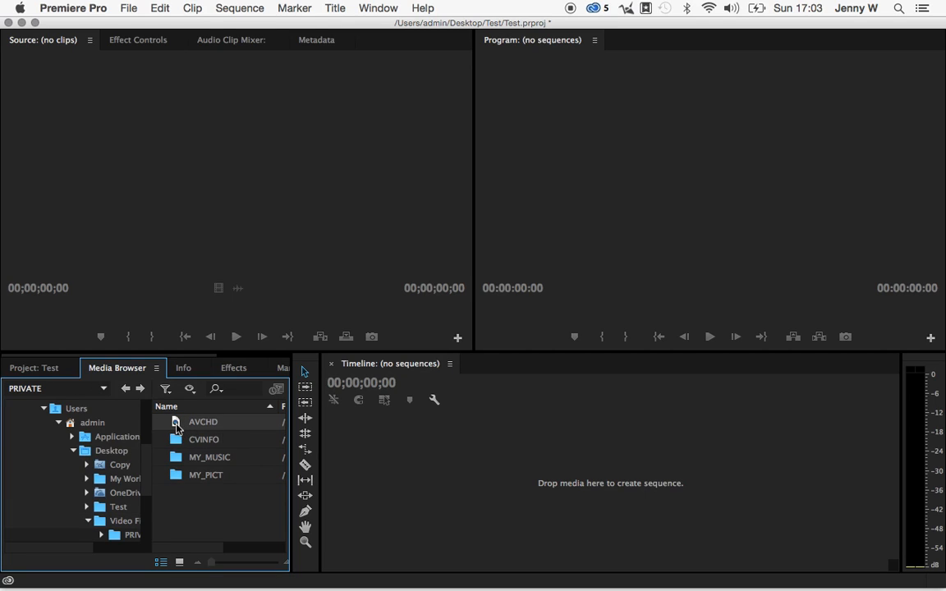
{"action": "double_click", "coordinate": [177, 425]}
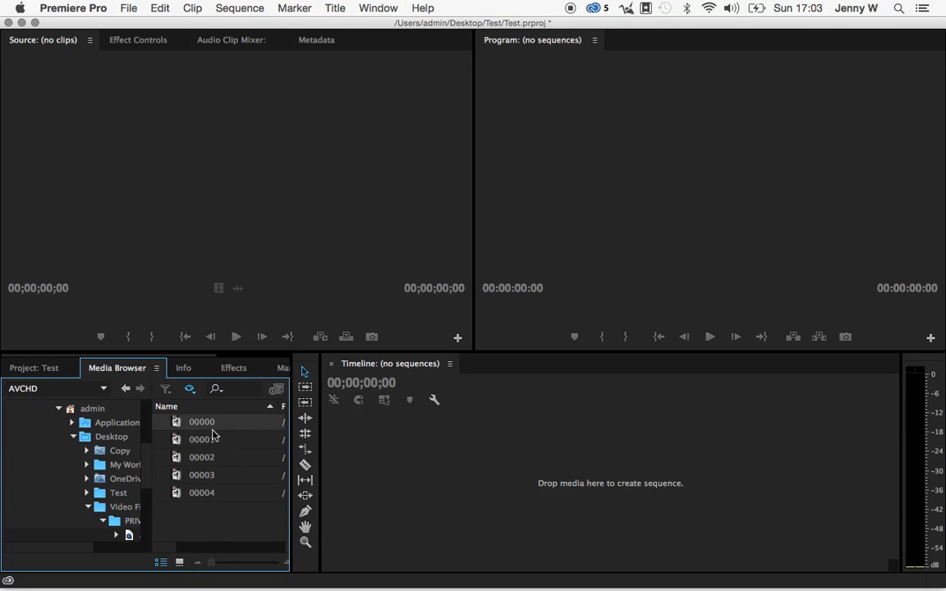
Import all the AVCHD clips from 00000 to 00004 into the project.
{"action": "left_click", "coordinate": [216, 493], "text": "shift"}
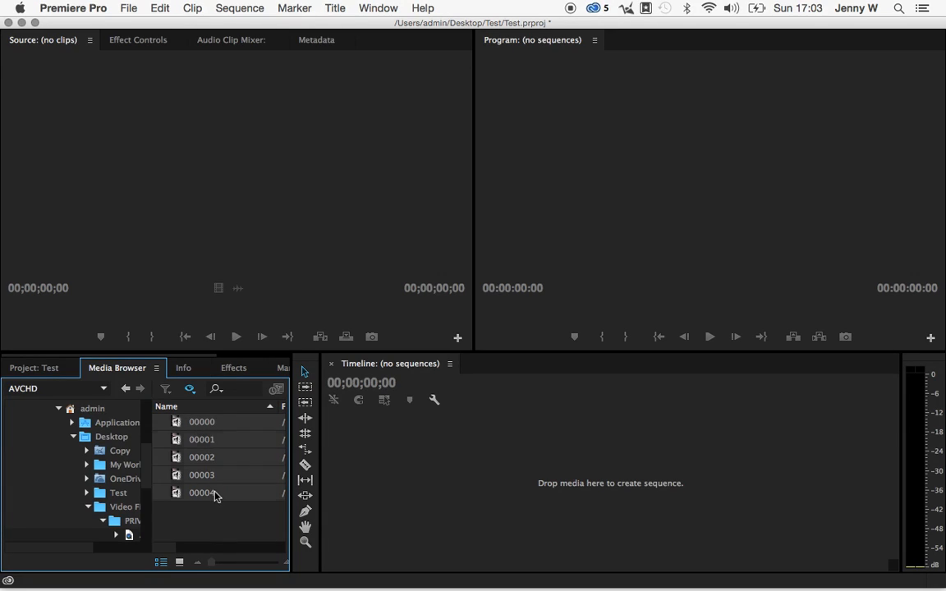
{"action": "right_click", "coordinate": [203, 428]}
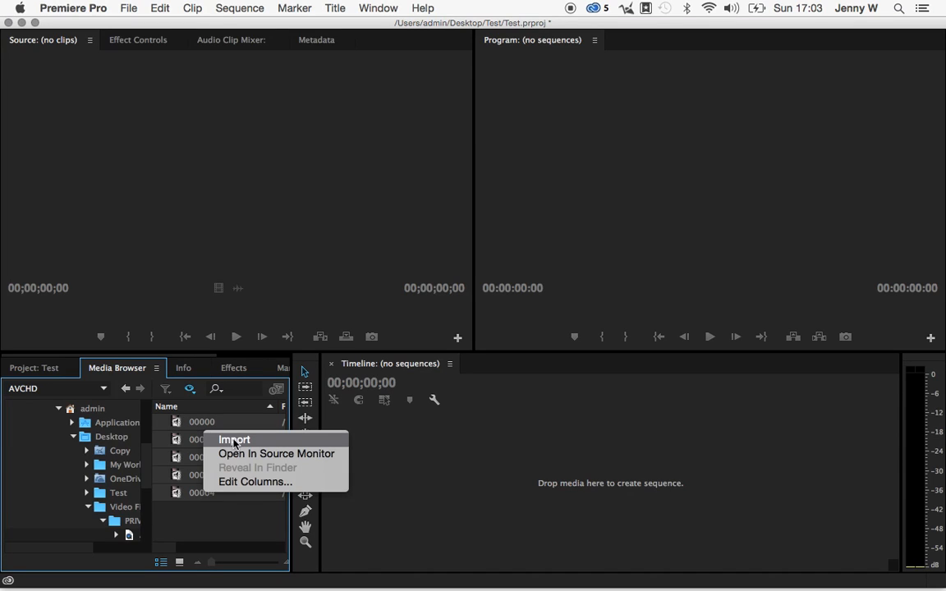
{"action": "left_click", "coordinate": [234, 442]}
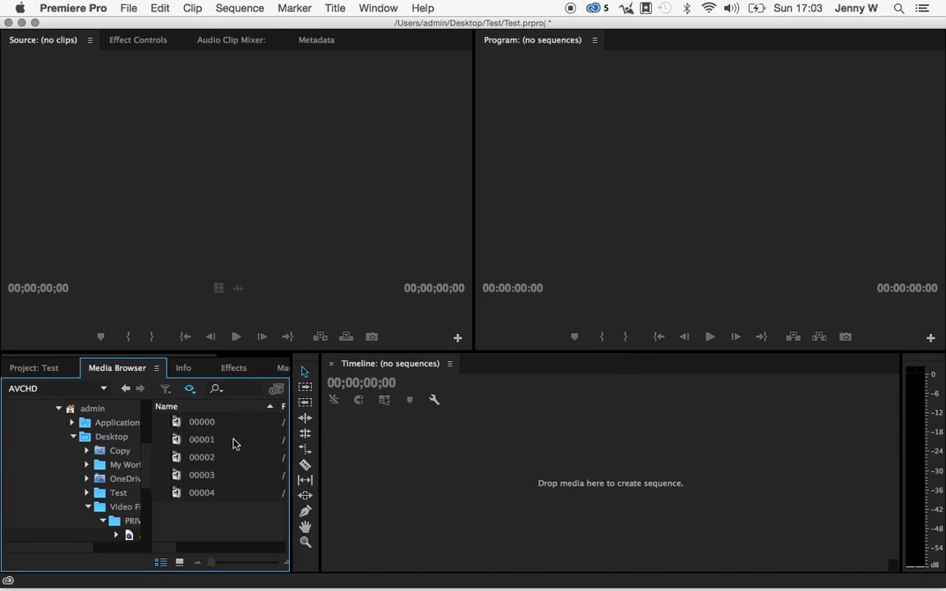
View the imported clips 00000.MTS, 00001.MTS, 00003.MTS and 00002.MTS from the project in the Source Monitor.
{"action": "left_click", "coordinate": [45, 369]}
{"action": "left_click", "coordinate": [88, 532]}
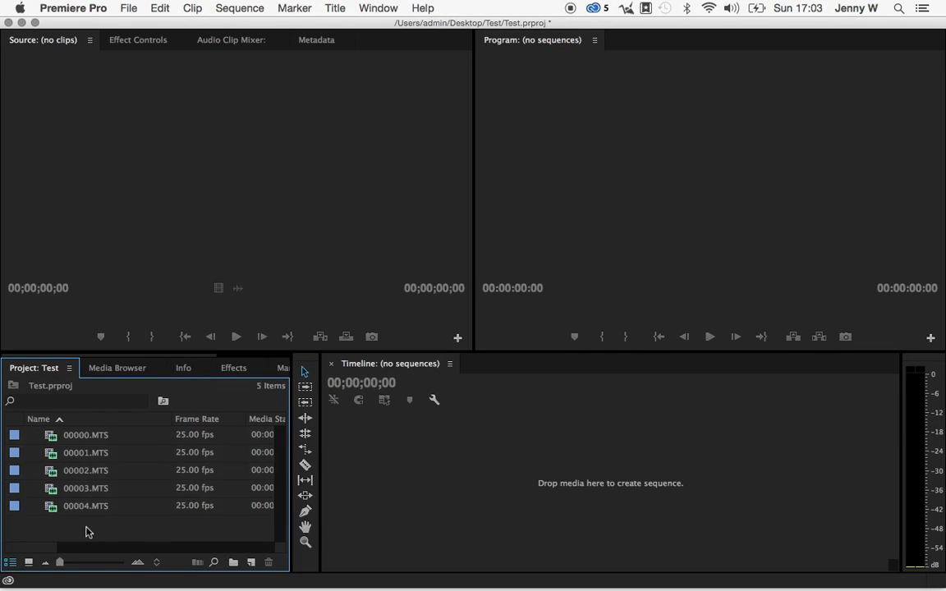
{"action": "double_click", "coordinate": [54, 442]}
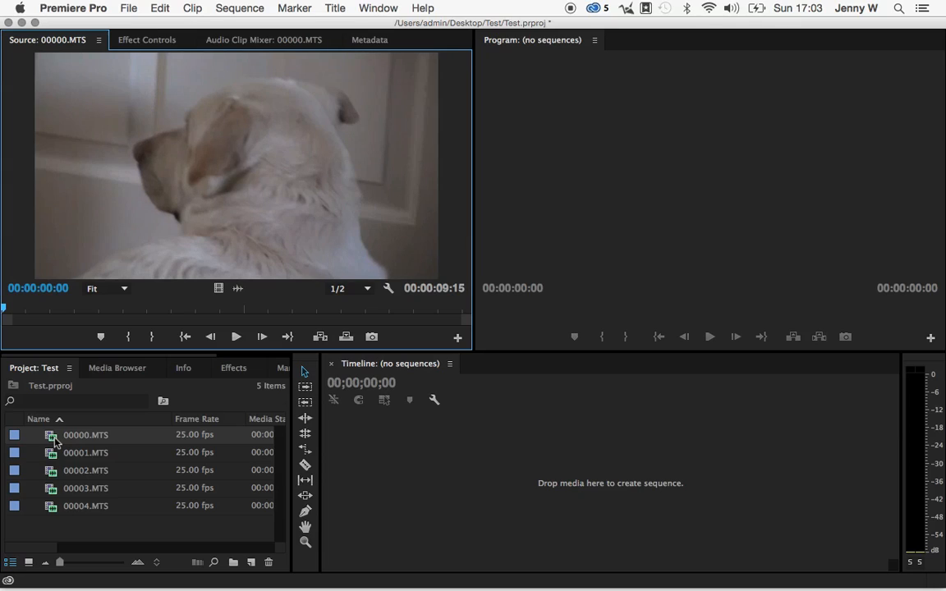
{"action": "double_click", "coordinate": [53, 453]}
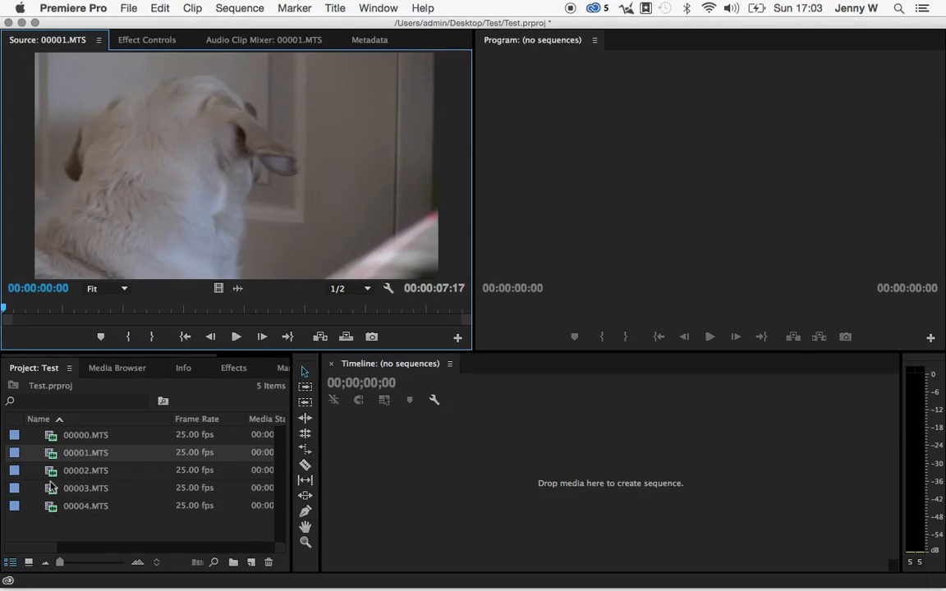
{"action": "double_click", "coordinate": [50, 488]}
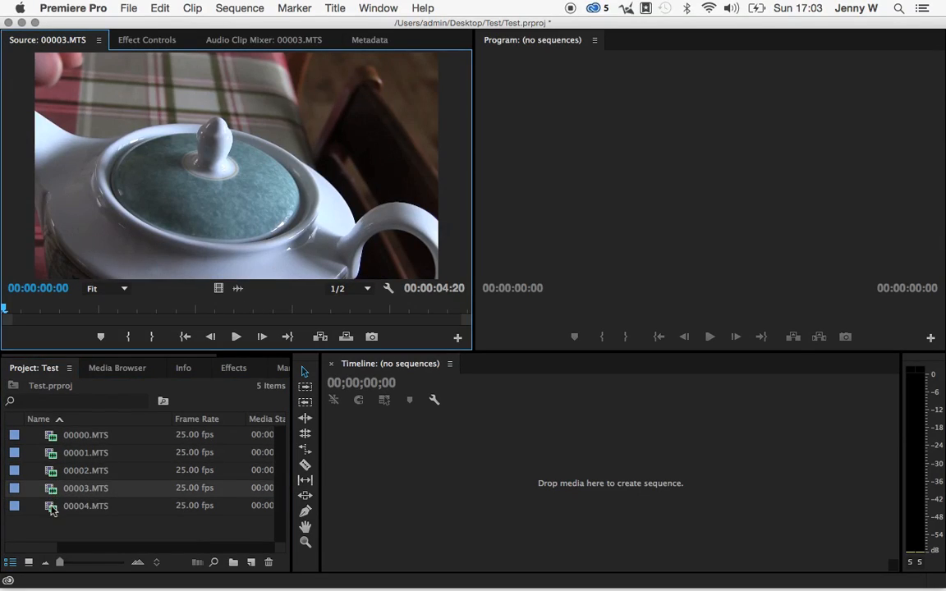
{"action": "double_click", "coordinate": [51, 473]}
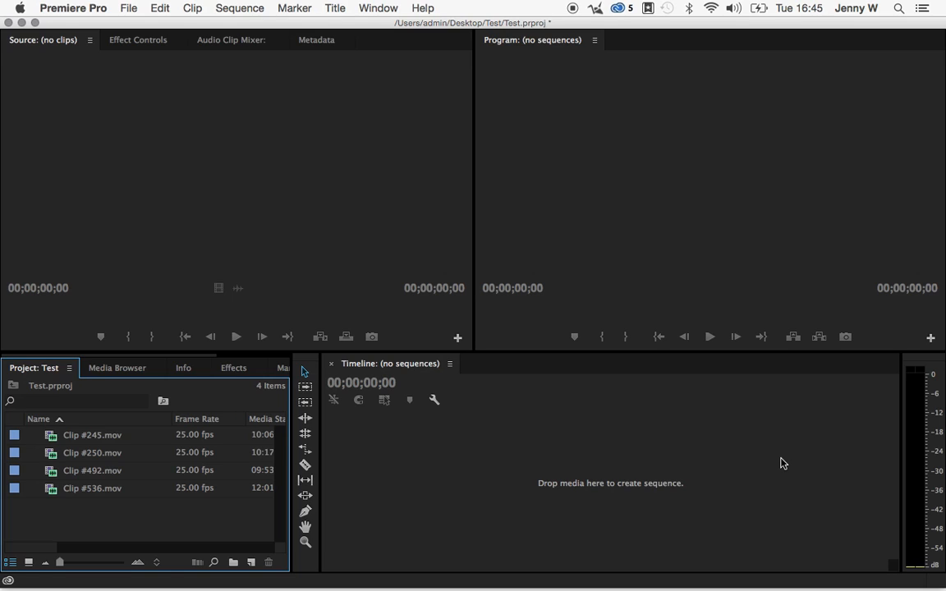
Create a new sequence from Clip #245.mov and move its playhead to 00:00:01:10.
{"action": "right_click", "coordinate": [81, 442]}
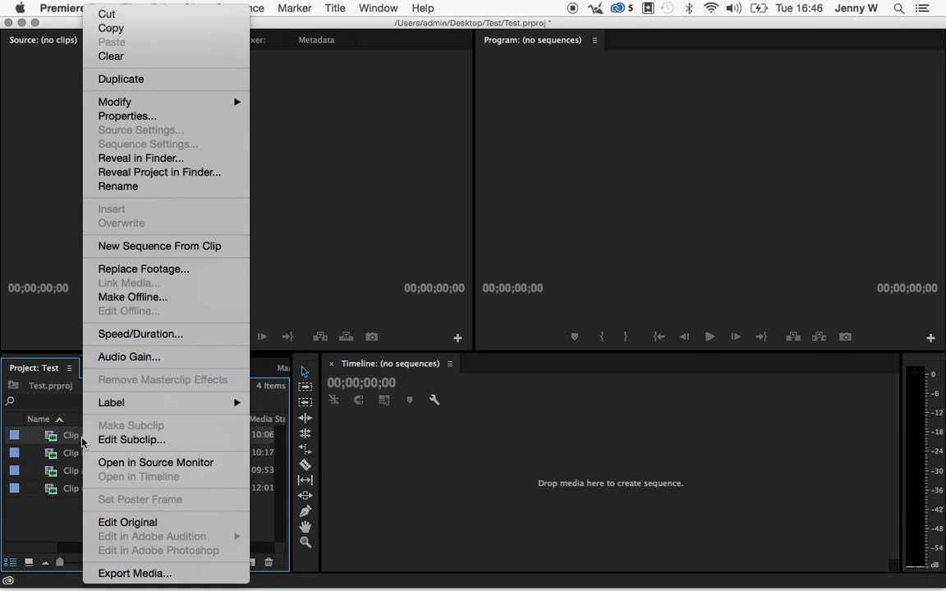
{"action": "left_click", "coordinate": [156, 247]}
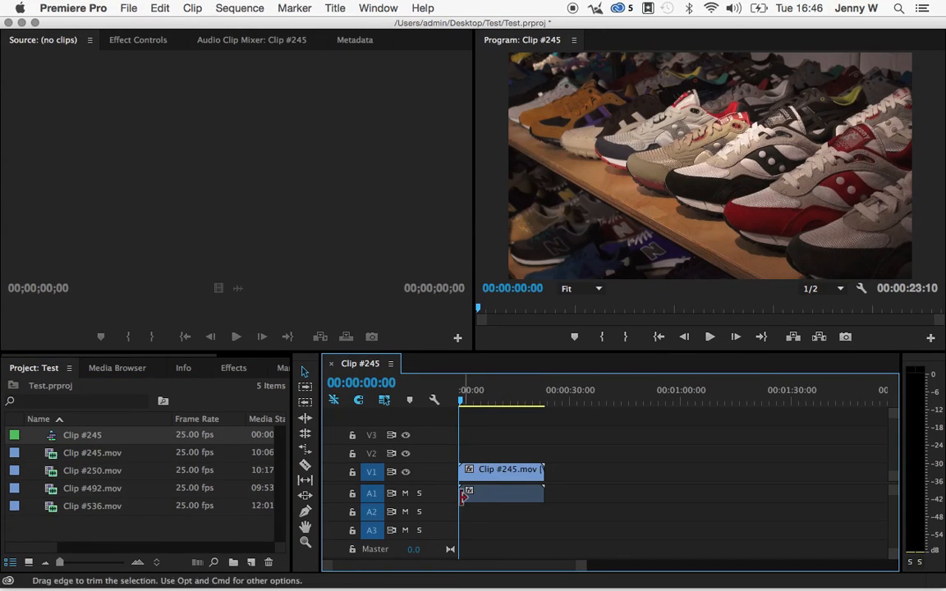
{"action": "mouse_move", "coordinate": [460, 401]}
{"action": "left_mouse_down"}
{"action": "mouse_move", "coordinate": [666, 406]}
{"action": "mouse_move", "coordinate": [464, 404]}
{"action": "left_mouse_up"}
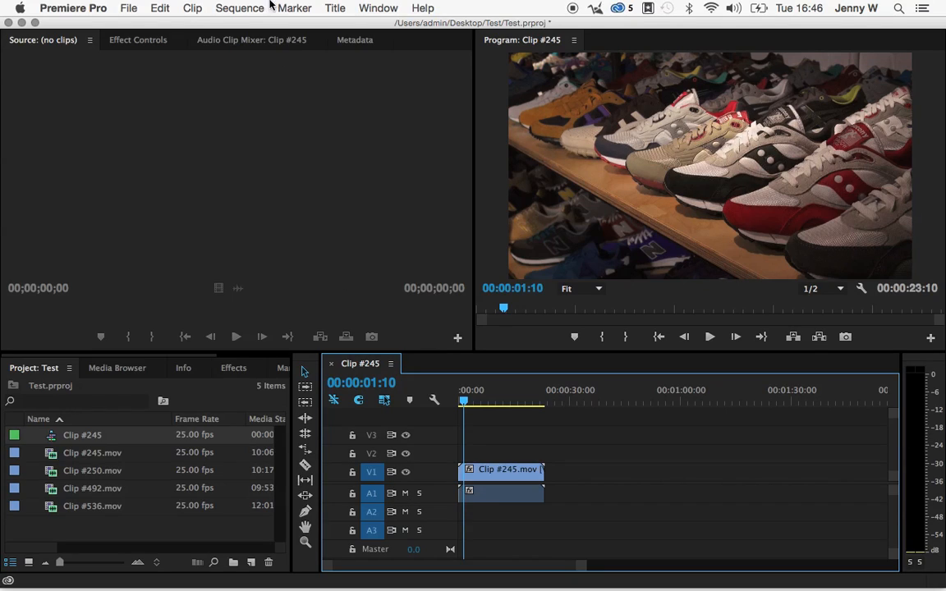
Review the Clip #245 sequence's video, audio and preview settings, and leave them without applying changes.
{"action": "left_click", "coordinate": [235, 8]}
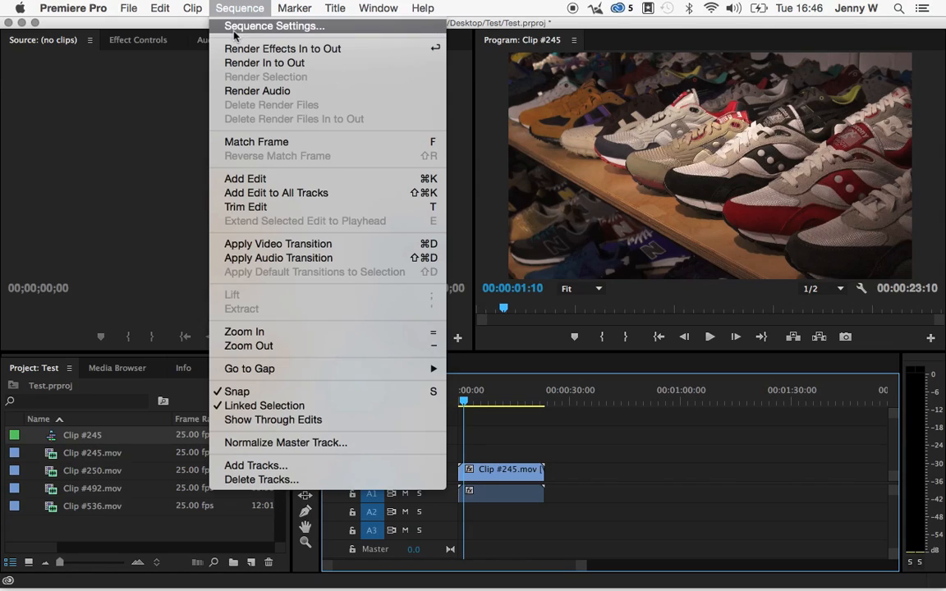
{"action": "left_click", "coordinate": [238, 26]}
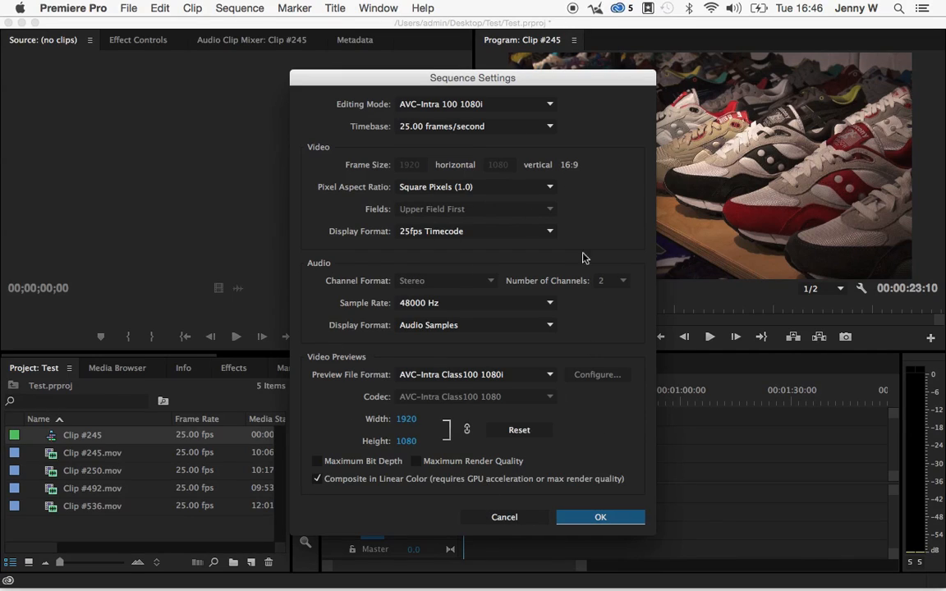
{"action": "left_click", "coordinate": [521, 519]}
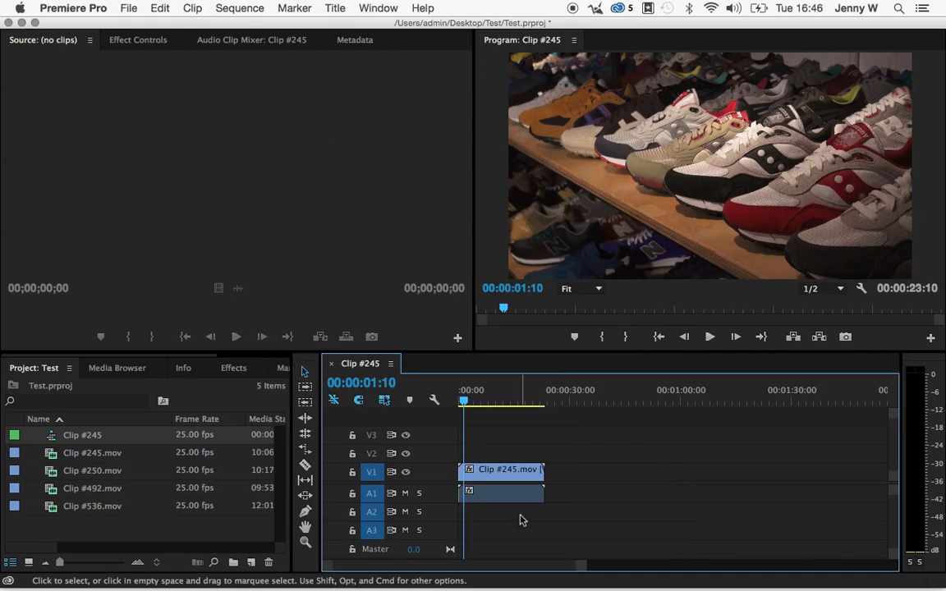
Create a second sequence from Clip #245.mov, and move the playhead in the first sequence to 00:00:03:00.
{"action": "left_click", "coordinate": [82, 460]}
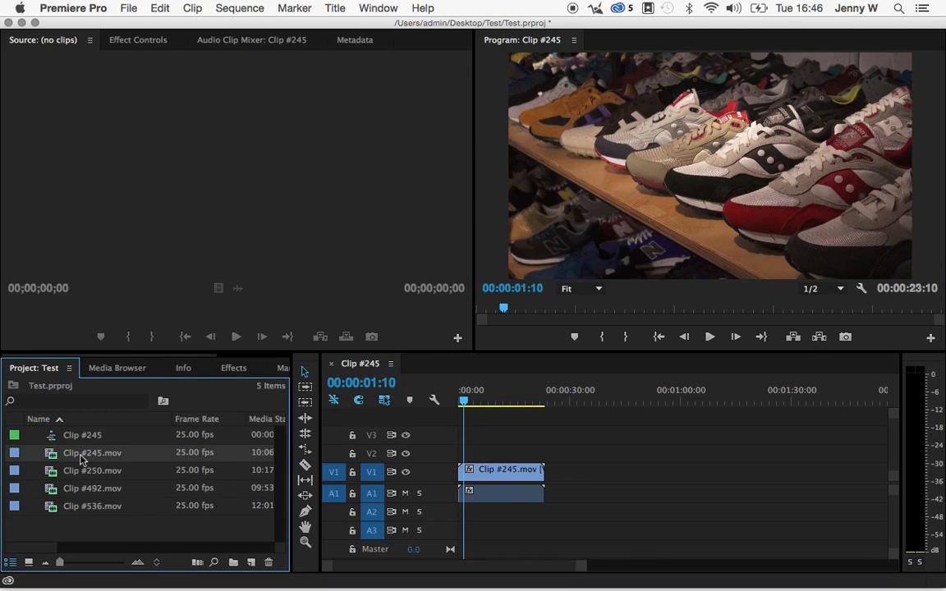
{"action": "right_click", "coordinate": [82, 459]}
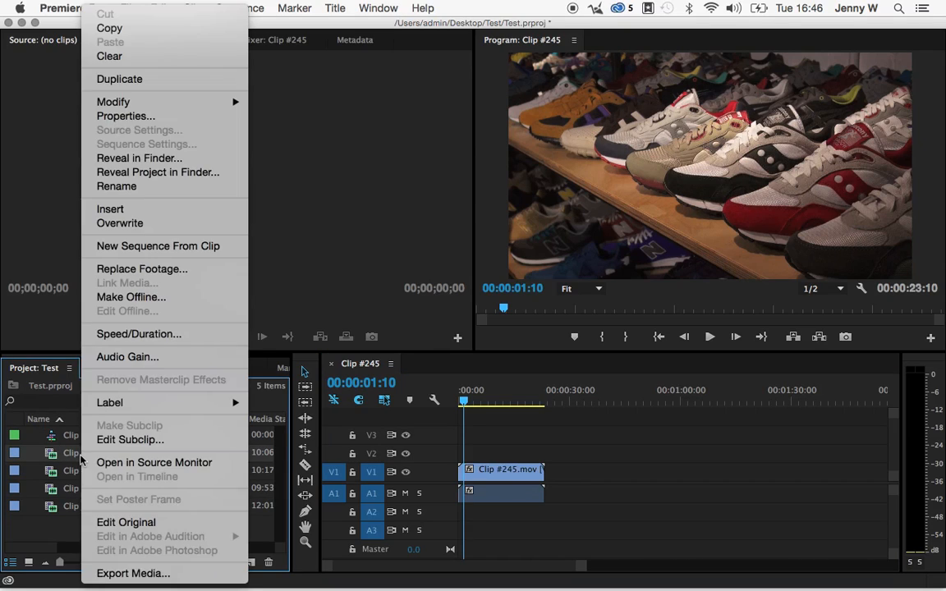
{"action": "left_click", "coordinate": [130, 248]}
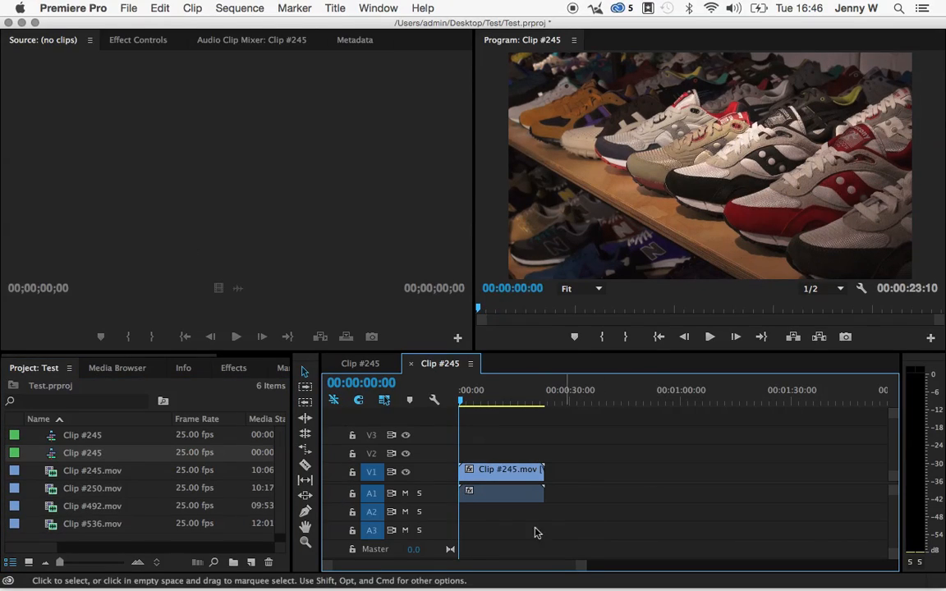
{"action": "left_click", "coordinate": [360, 363]}
{"action": "left_click_drag", "start_coordinate": [457, 401], "coordinate": [471, 404]}
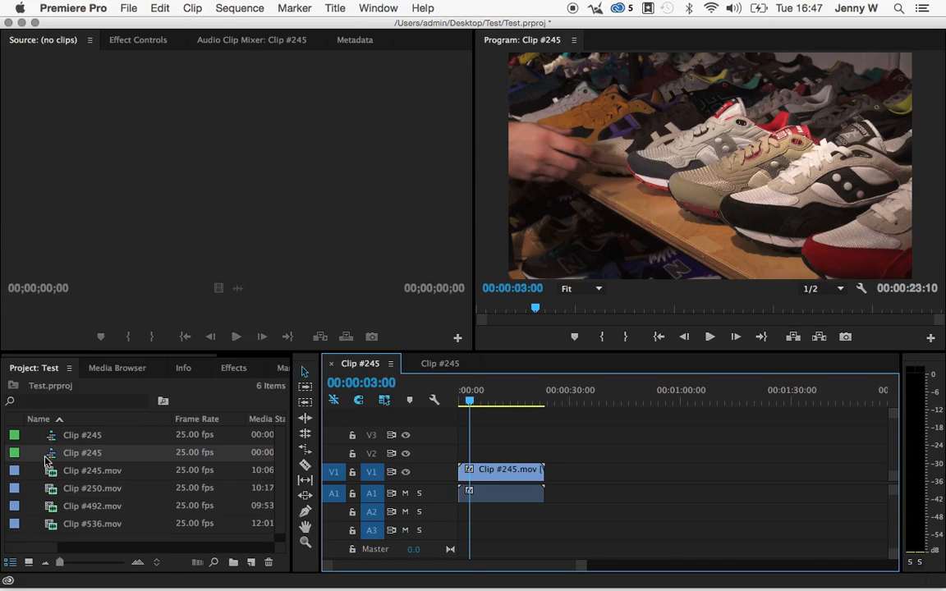
Rename the second of the two Clip #245 sequences in the project as Sequence 1.
{"action": "left_click", "coordinate": [88, 453]}
{"action": "left_click", "coordinate": [89, 436]}
{"action": "left_click", "coordinate": [94, 453]}
{"action": "left_click", "coordinate": [95, 452]}
{"action": "type", "text": "Sequence 1"}
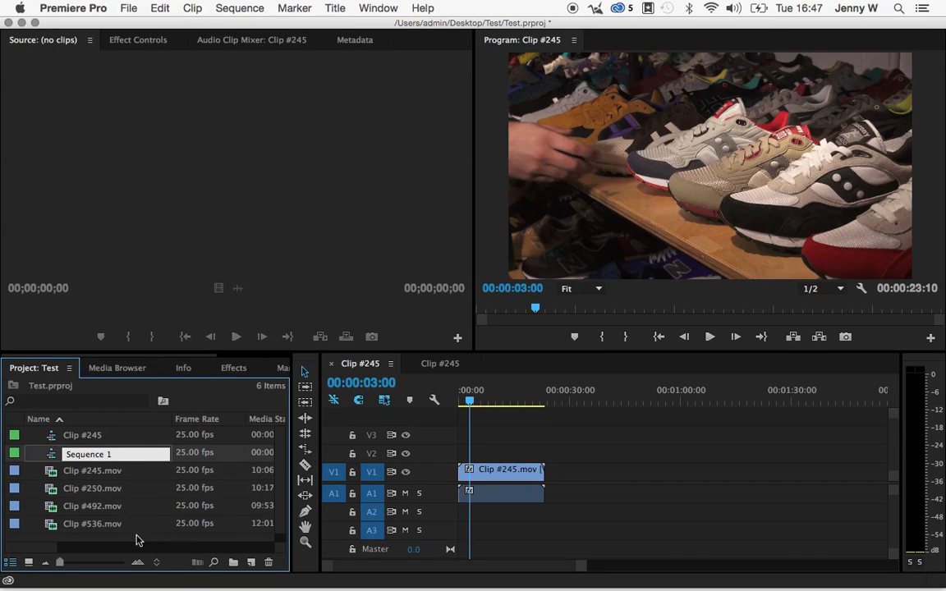
{"action": "key", "text": "Return"}
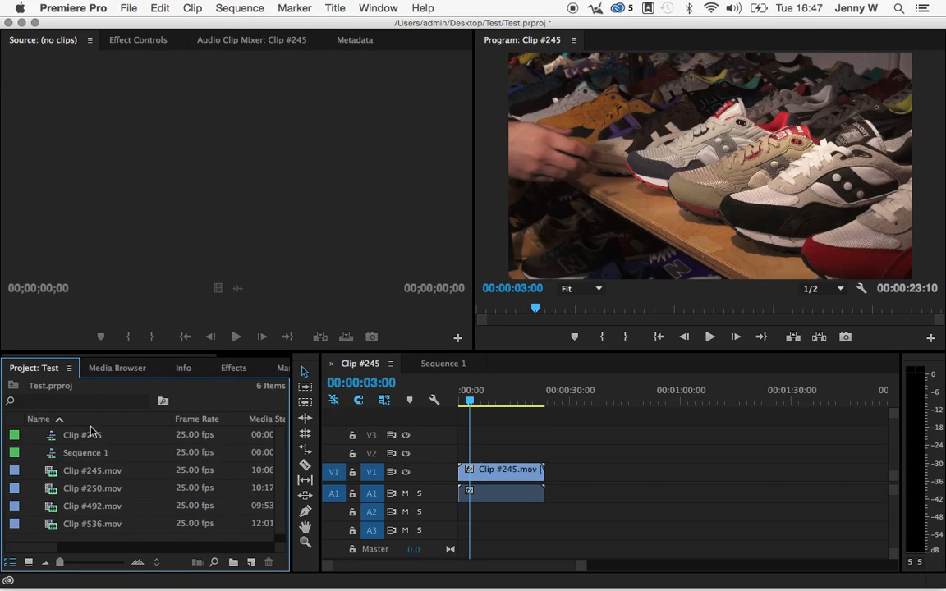
Rename the remaining Clip #245 sequence in the project as Sequence 2.
{"action": "left_click", "coordinate": [78, 436]}
{"action": "type", "text": "Sequen"}
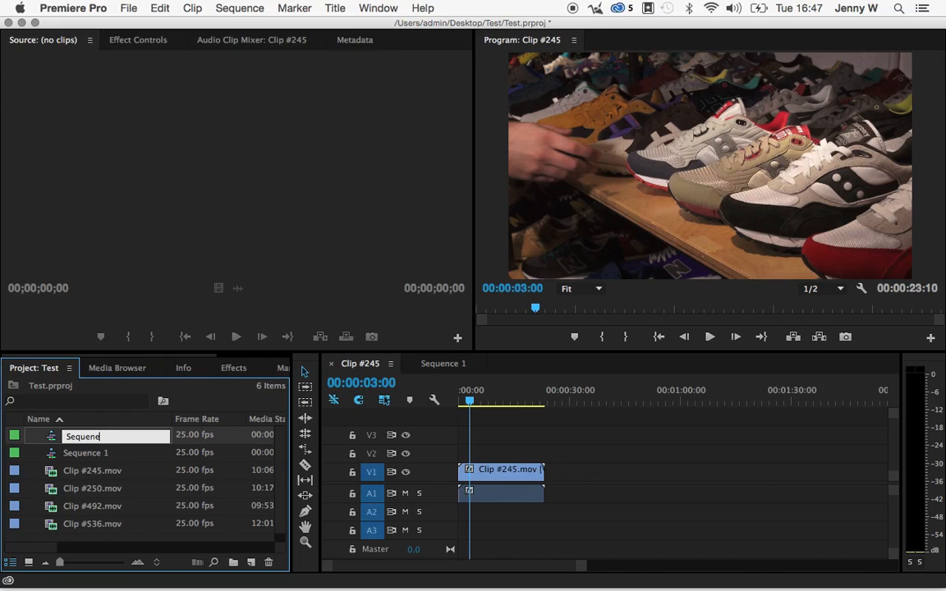
{"action": "type", "text": "ce 2"}
{"action": "key", "text": "Return"}
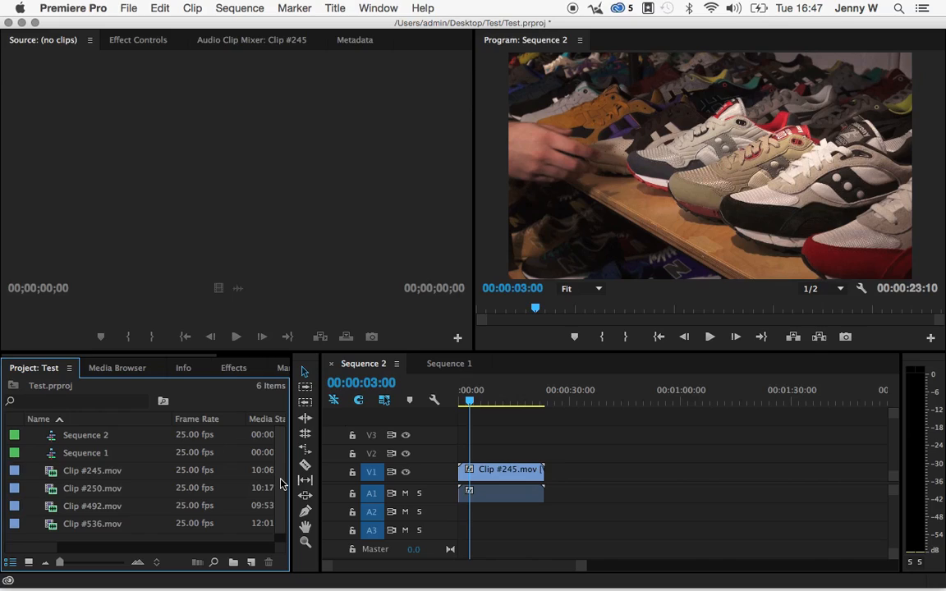
Create a new bin named Sequences in the project.
{"action": "right_click", "coordinate": [44, 542]}
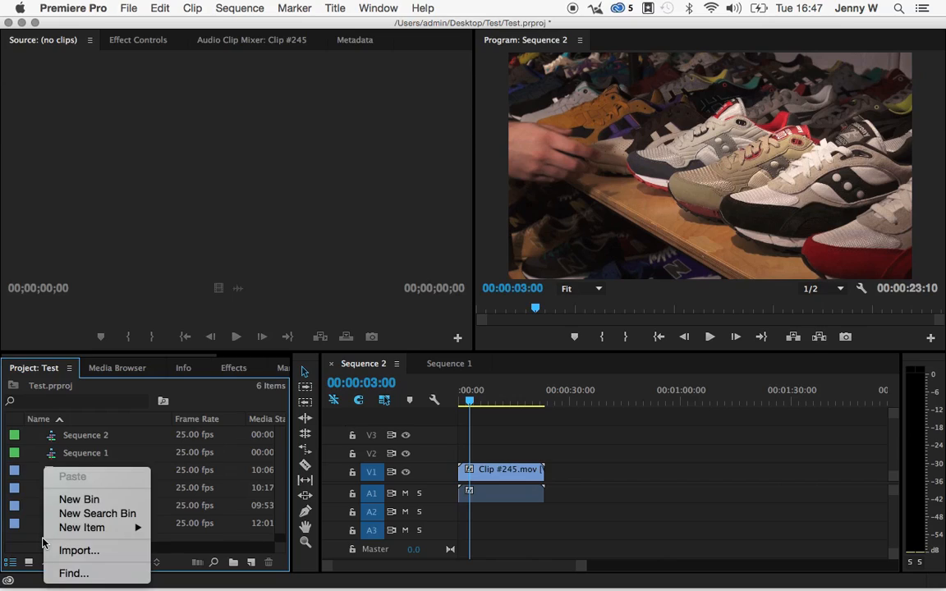
{"action": "left_click", "coordinate": [79, 499]}
{"action": "type", "text": "Sequences"}
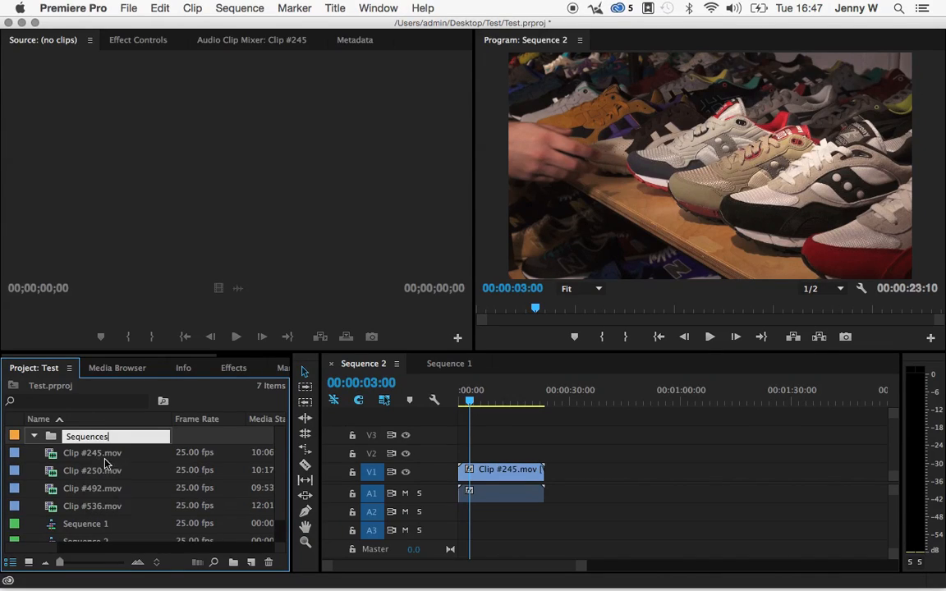
{"action": "key", "text": "Return"}
Move Sequence 1 and Sequence 2 into the Sequences bin and collapse the bin.
{"action": "left_click_drag", "start_coordinate": [68, 527], "coordinate": [79, 444]}
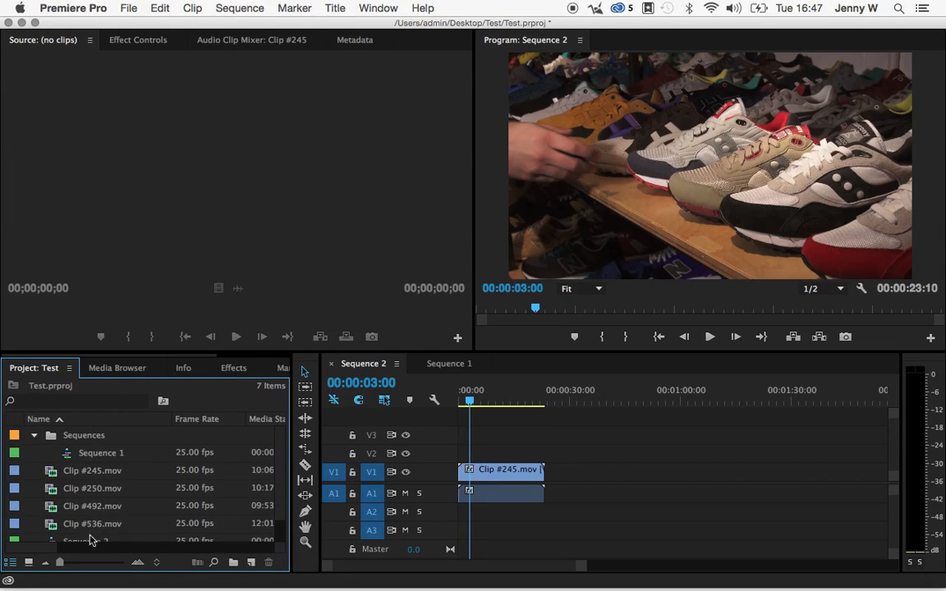
{"action": "left_click_drag", "start_coordinate": [89, 542], "coordinate": [92, 438]}
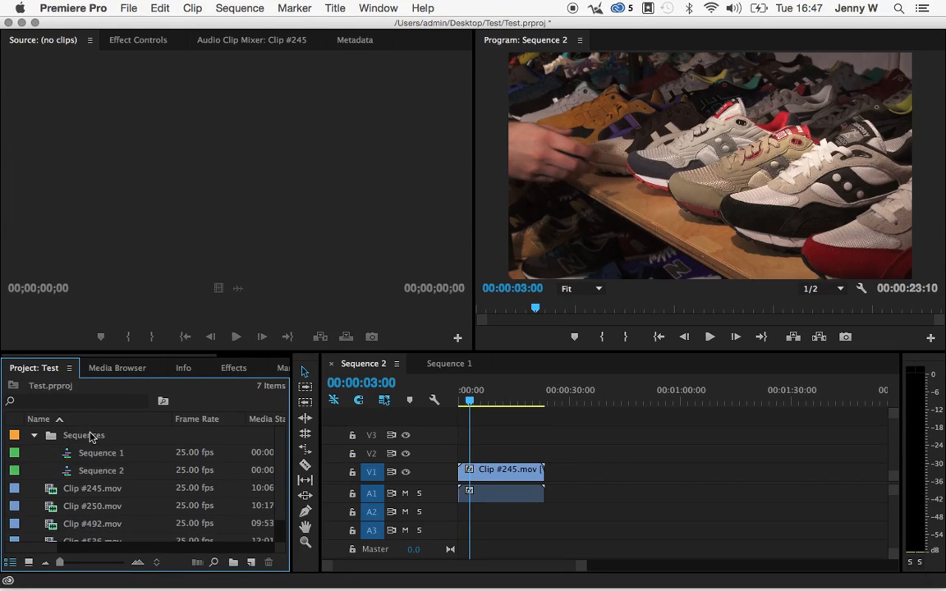
{"action": "left_click", "coordinate": [34, 437]}
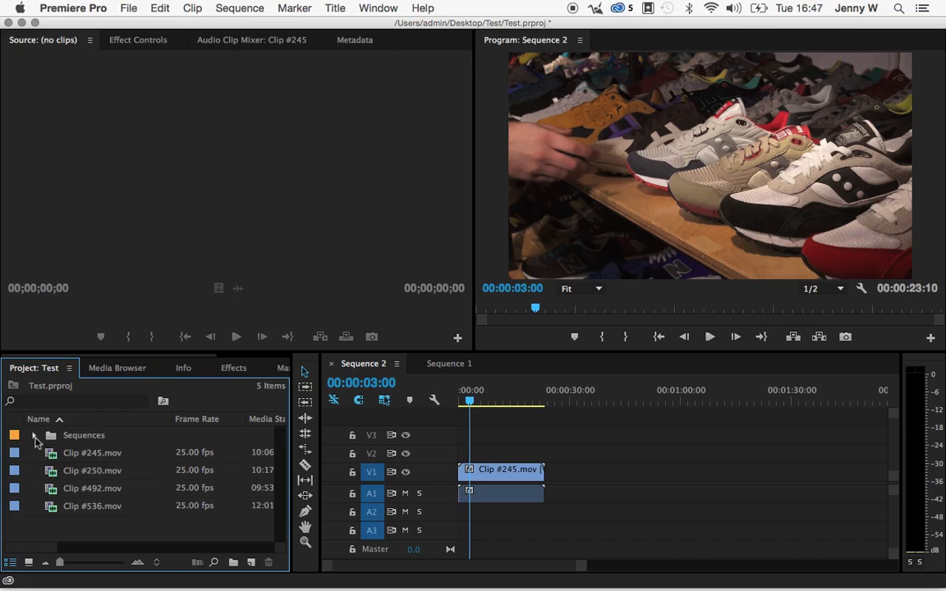
Create a new bin named Rushes in the project.
{"action": "right_click", "coordinate": [44, 529]}
{"action": "left_click", "coordinate": [85, 500]}
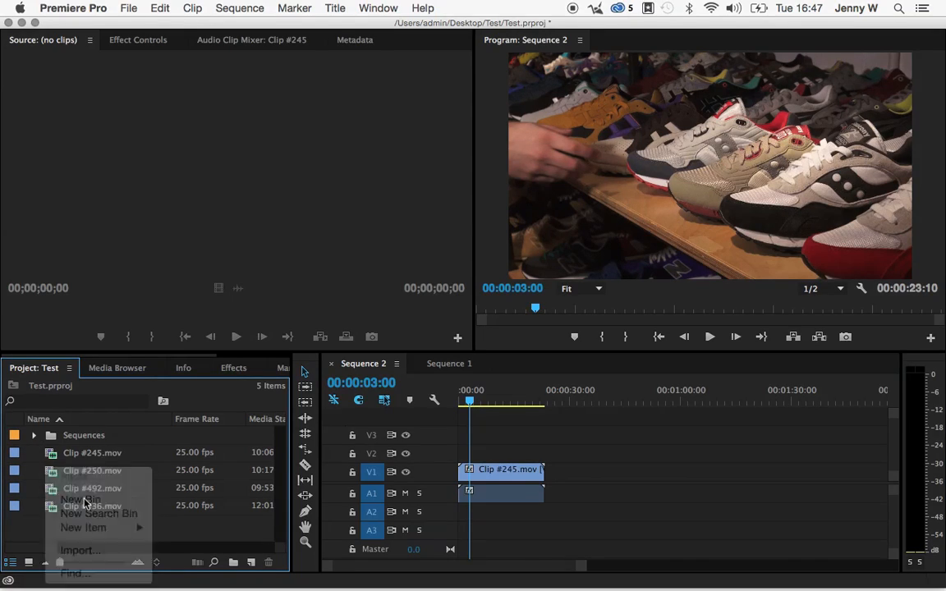
{"action": "type", "text": "Rushes"}
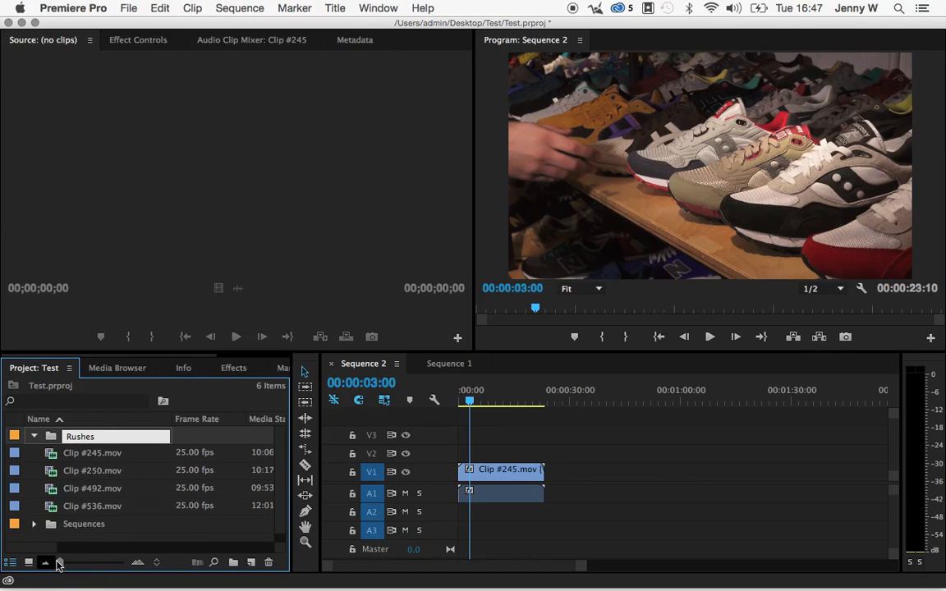
{"action": "left_click", "coordinate": [91, 545]}
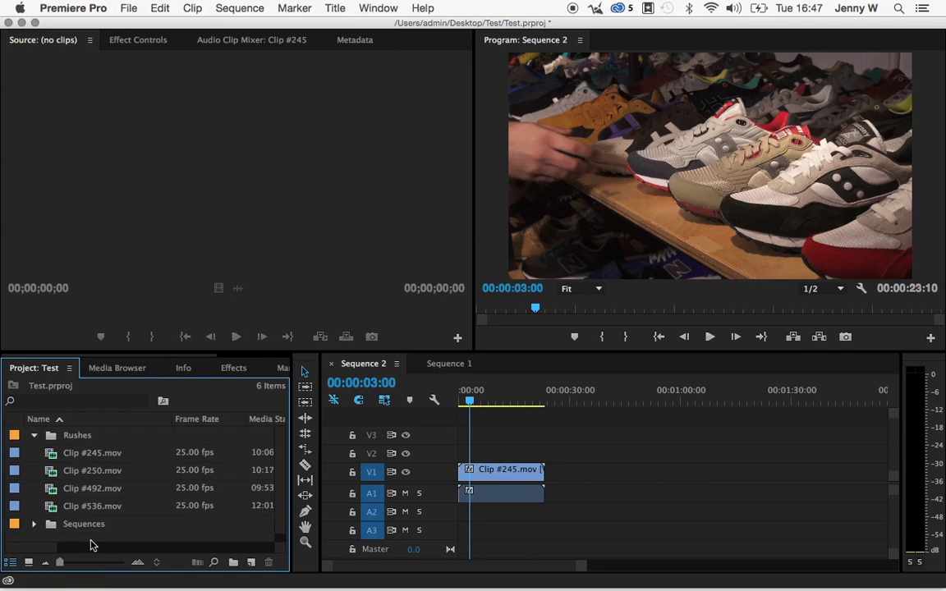
Move the four clips from Clip #245.mov to Clip #536.mov into the Rushes bin.
{"action": "left_click", "coordinate": [79, 455], "text": "shift"}
{"action": "left_click_drag", "start_coordinate": [79, 458], "coordinate": [72, 436]}
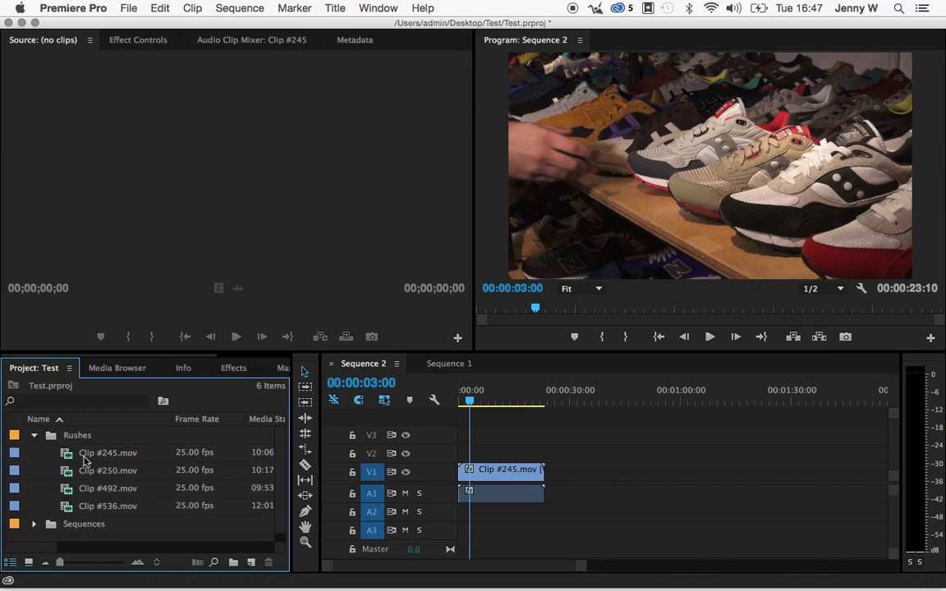
{"action": "left_click", "coordinate": [85, 459]}
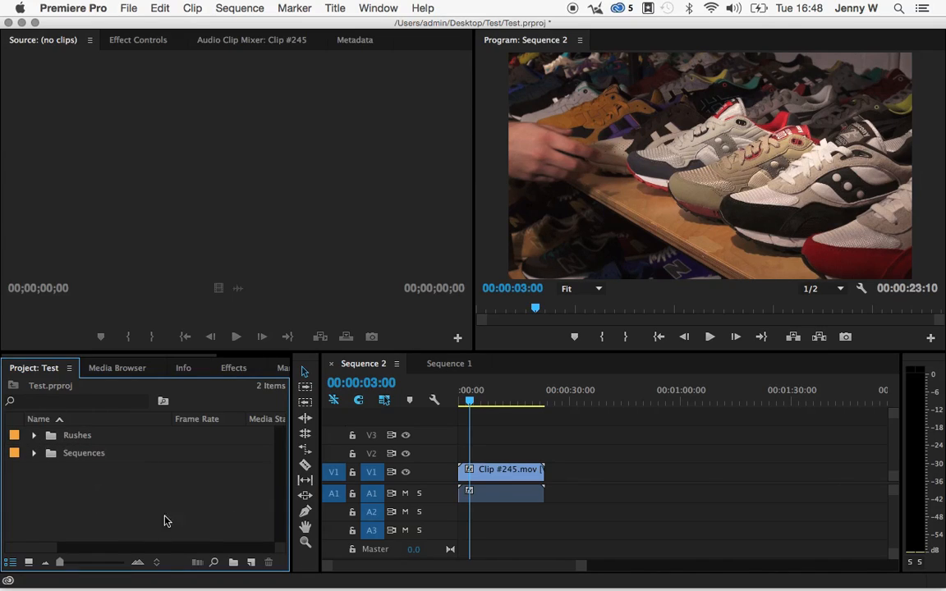
Check the contents of the Rushes and Sequences bins, leaving both collapsed.
{"action": "left_click", "coordinate": [34, 436]}
{"action": "left_click", "coordinate": [35, 437]}
{"action": "left_click", "coordinate": [34, 454]}
{"action": "left_click", "coordinate": [34, 454]}
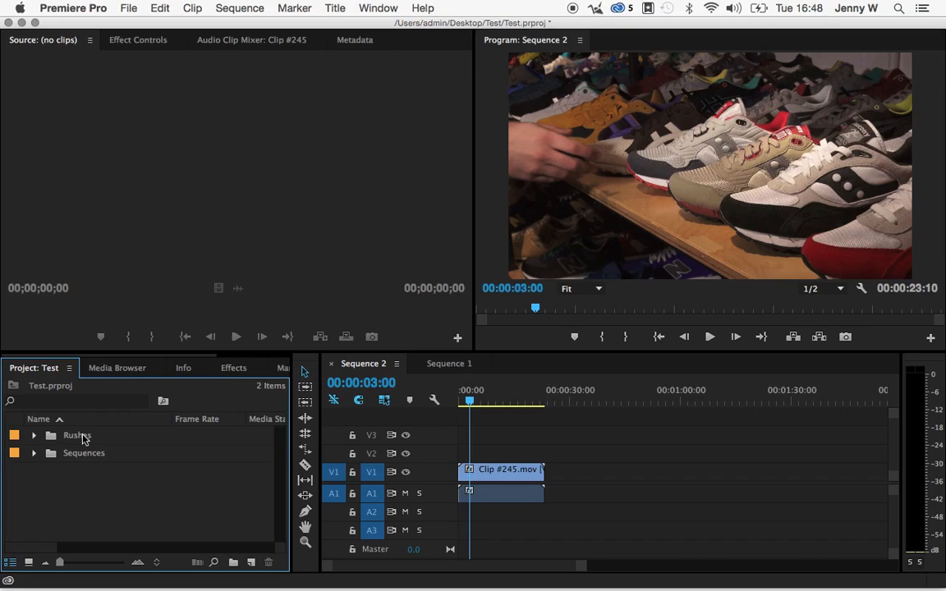